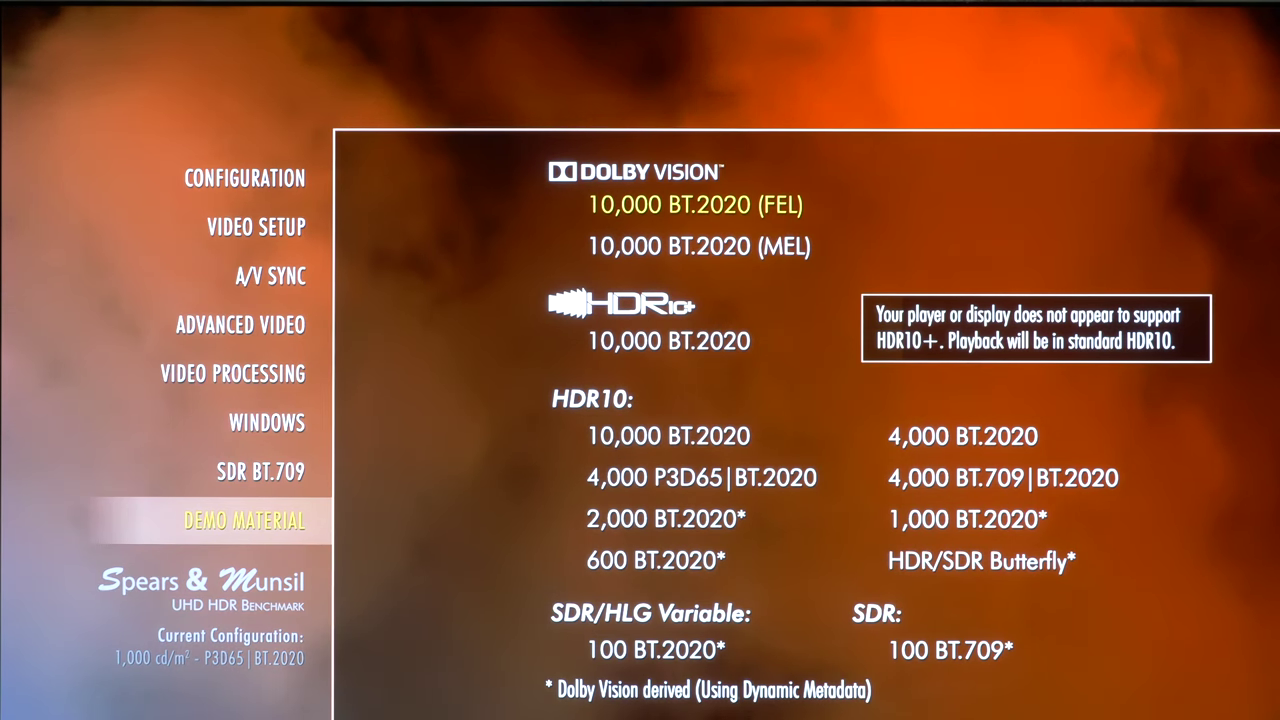
Start playing the selected test clip from the Demo Material menu
key("Return")
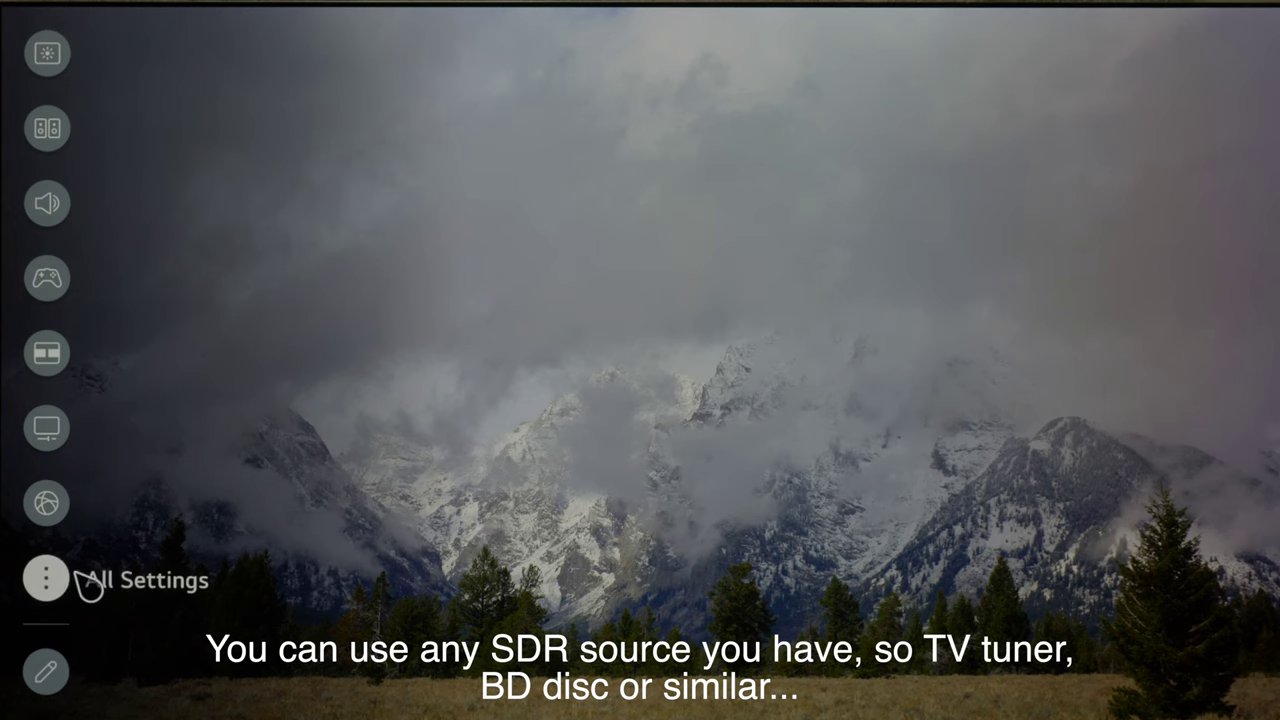
Review FILMMAKER MODE's Brightness options under Picture > Advanced Settings
left_click(78, 575)
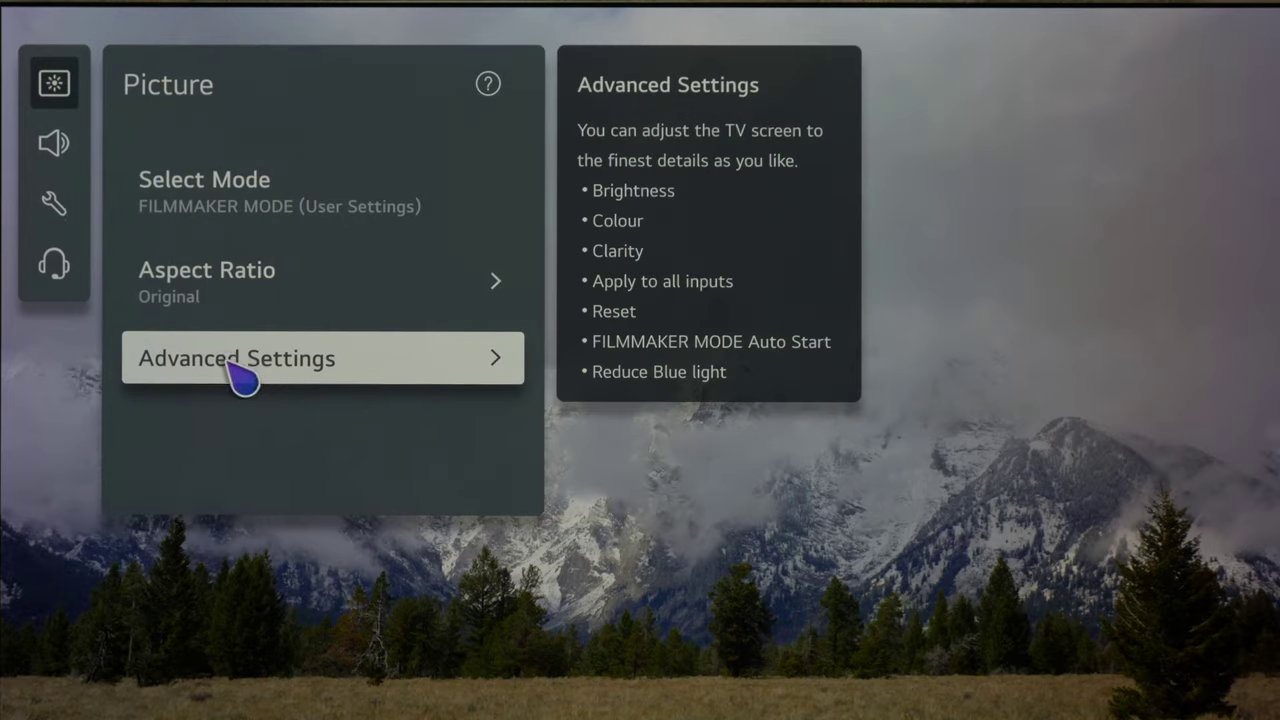
left_click(233, 356)
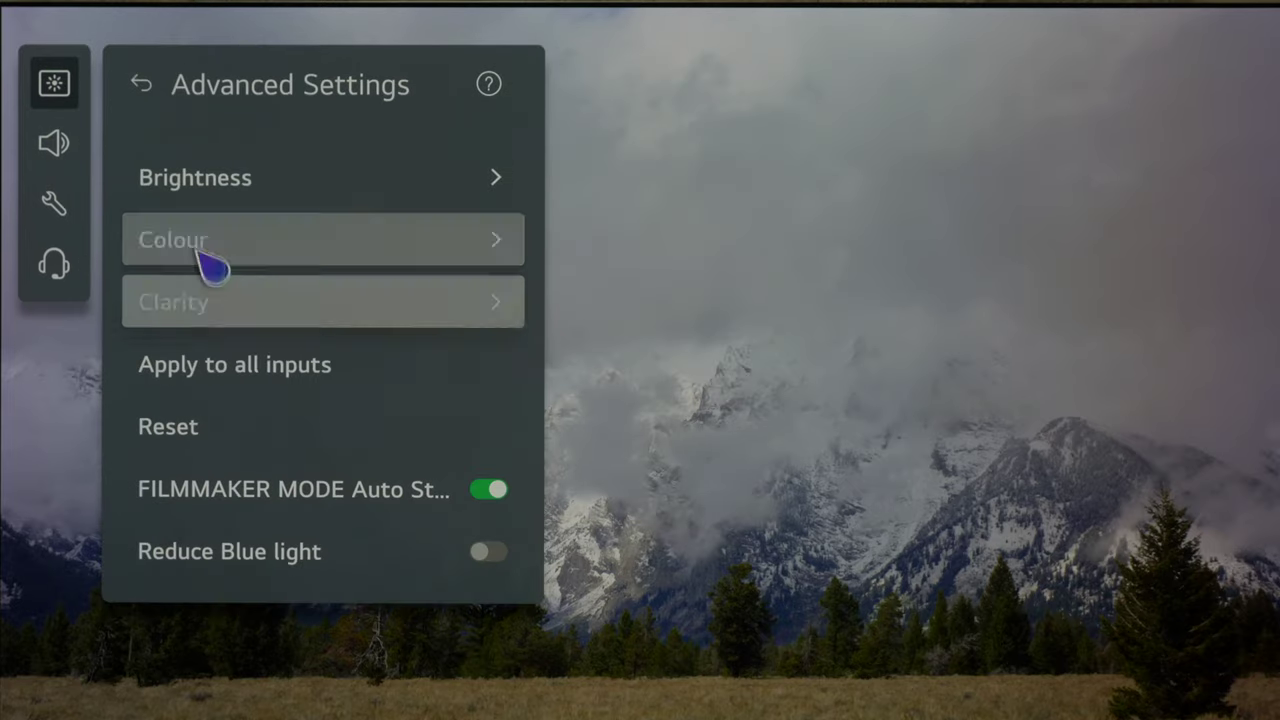
left_click(215, 200)
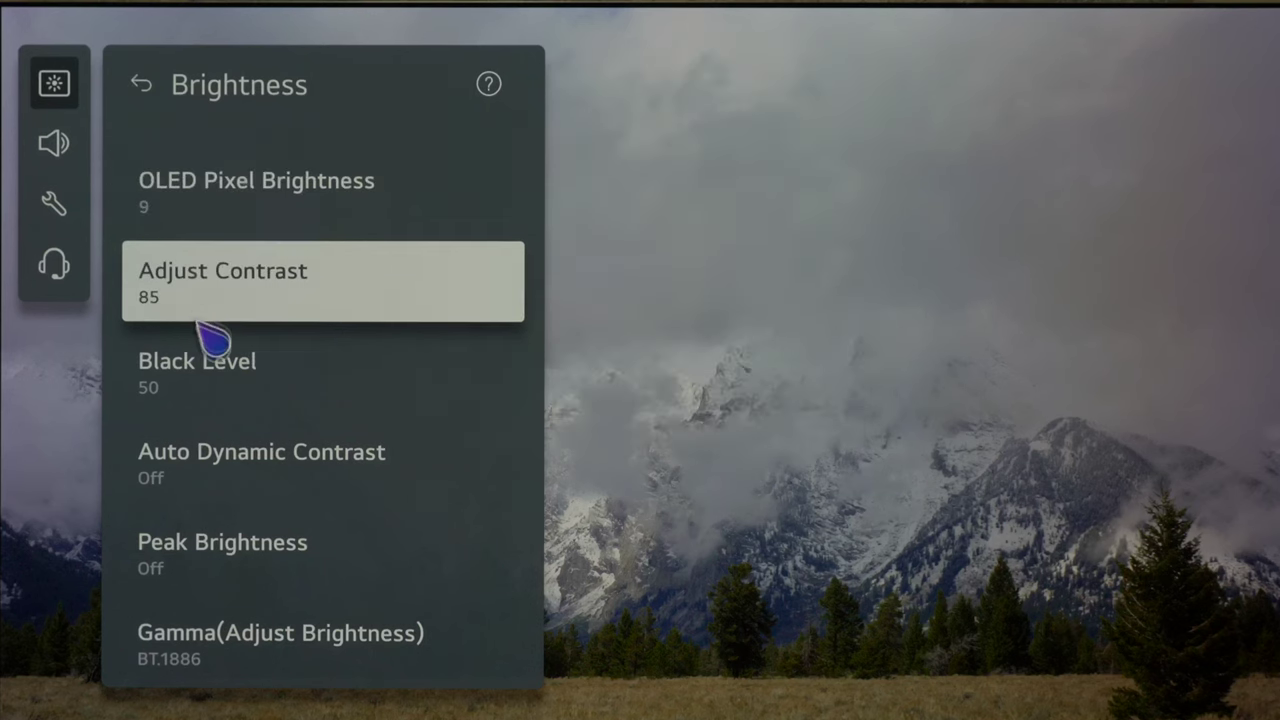
scroll(230, 490, "down", 2)
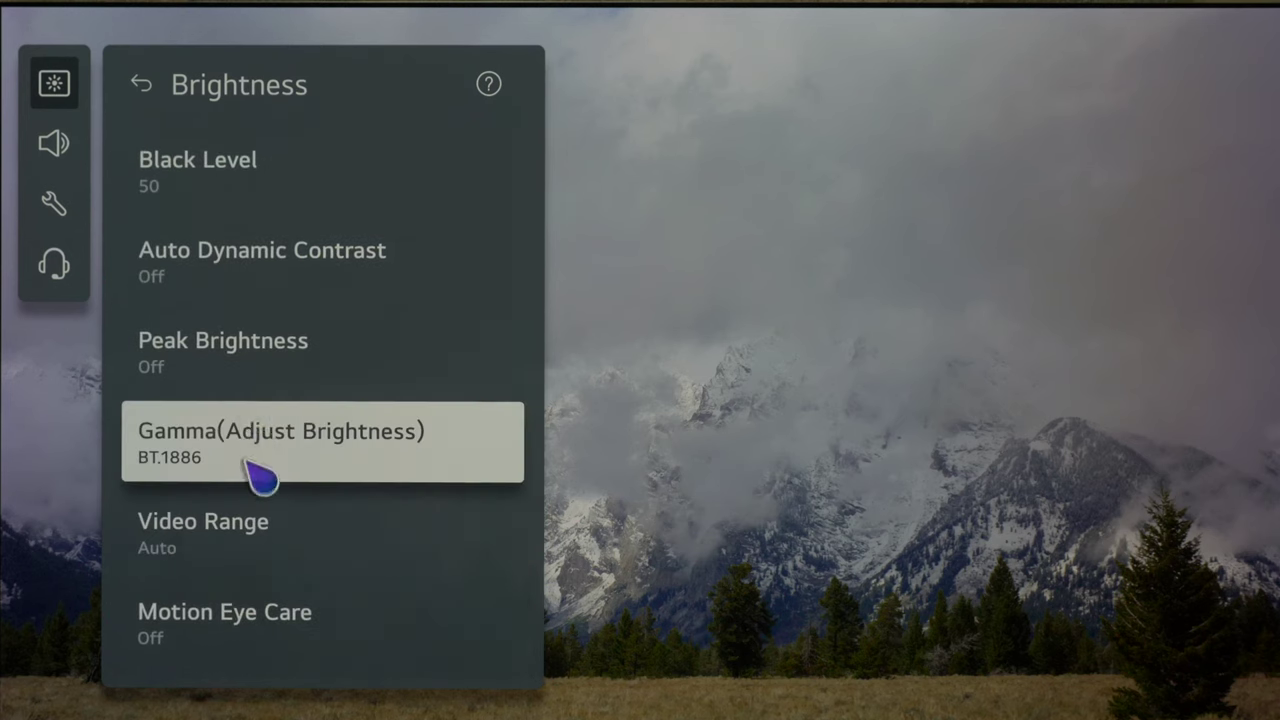
left_click(147, 87)
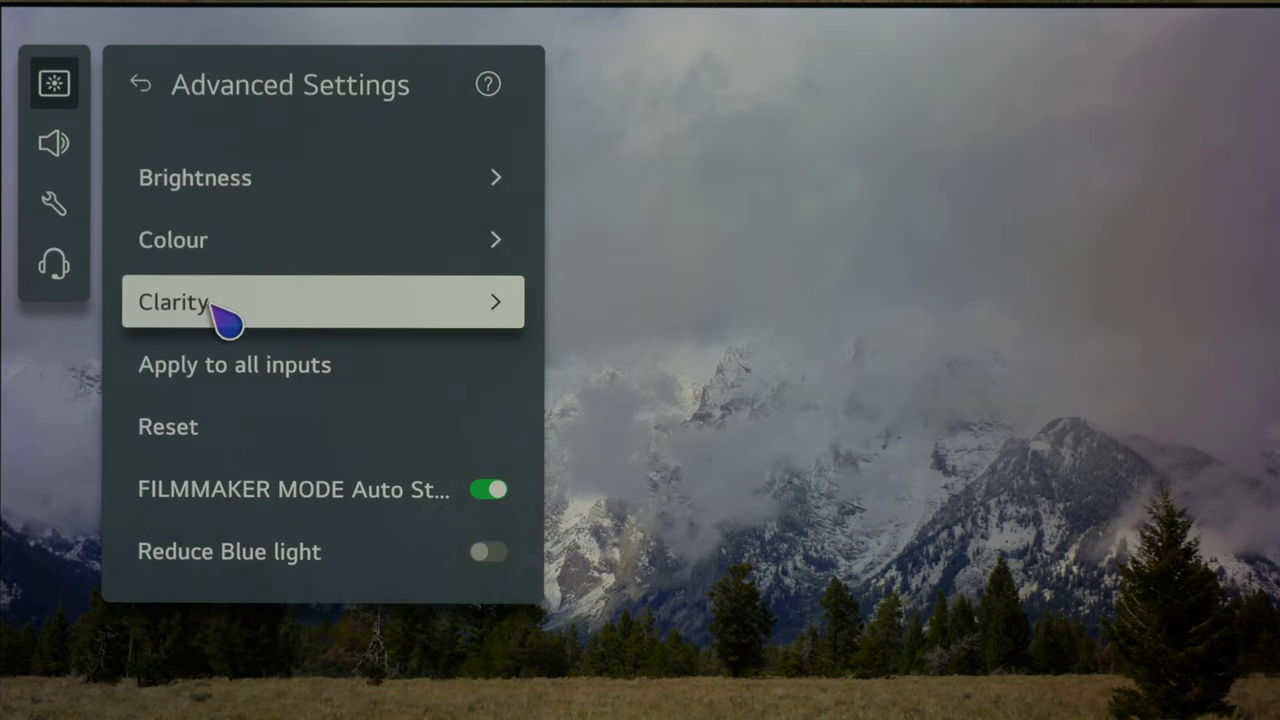
Check Clarity shows Sharpness 0 with Super Resolution, Noise Reduction and TruMotion Off
left_click(220, 307)
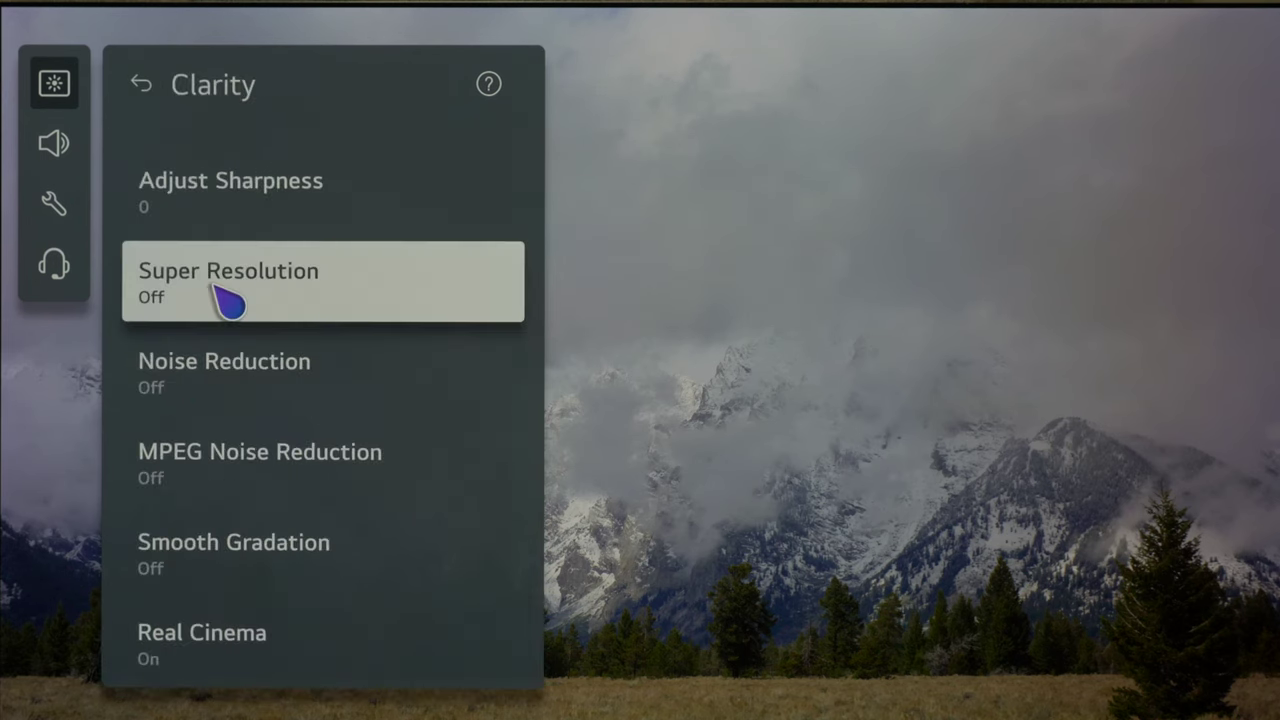
scroll(223, 300, "down", 2)
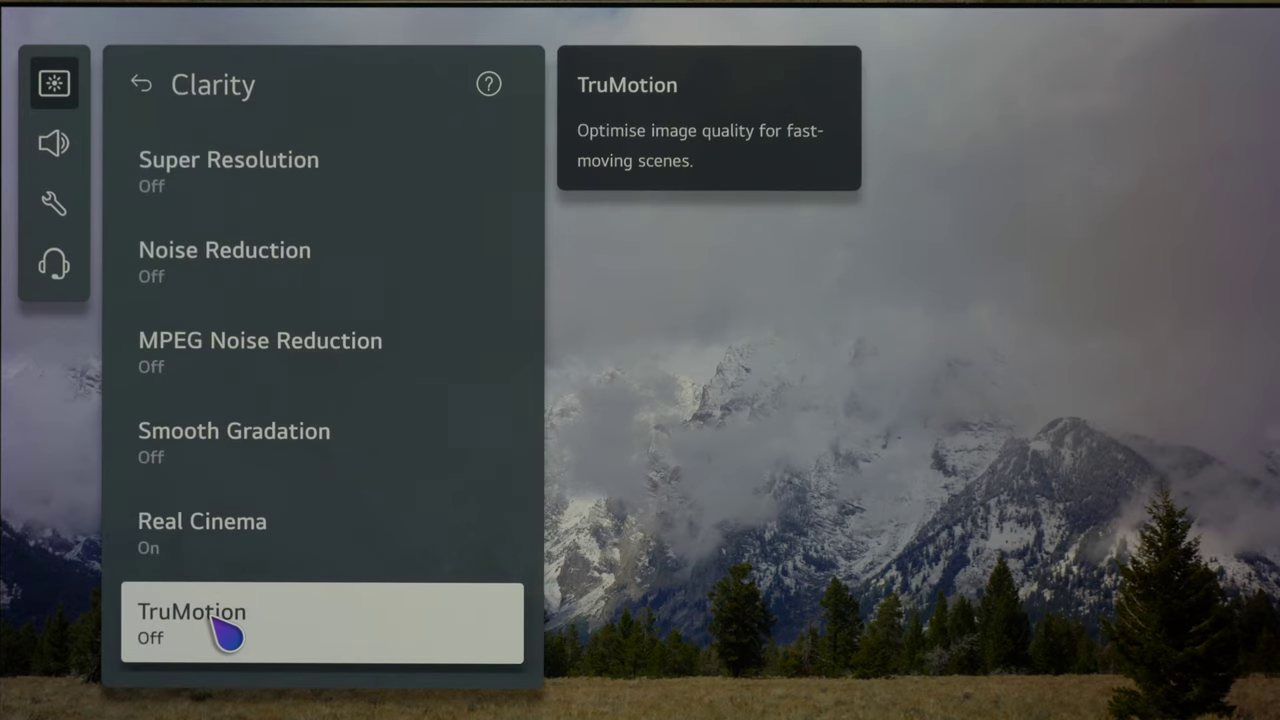
left_click(141, 84)
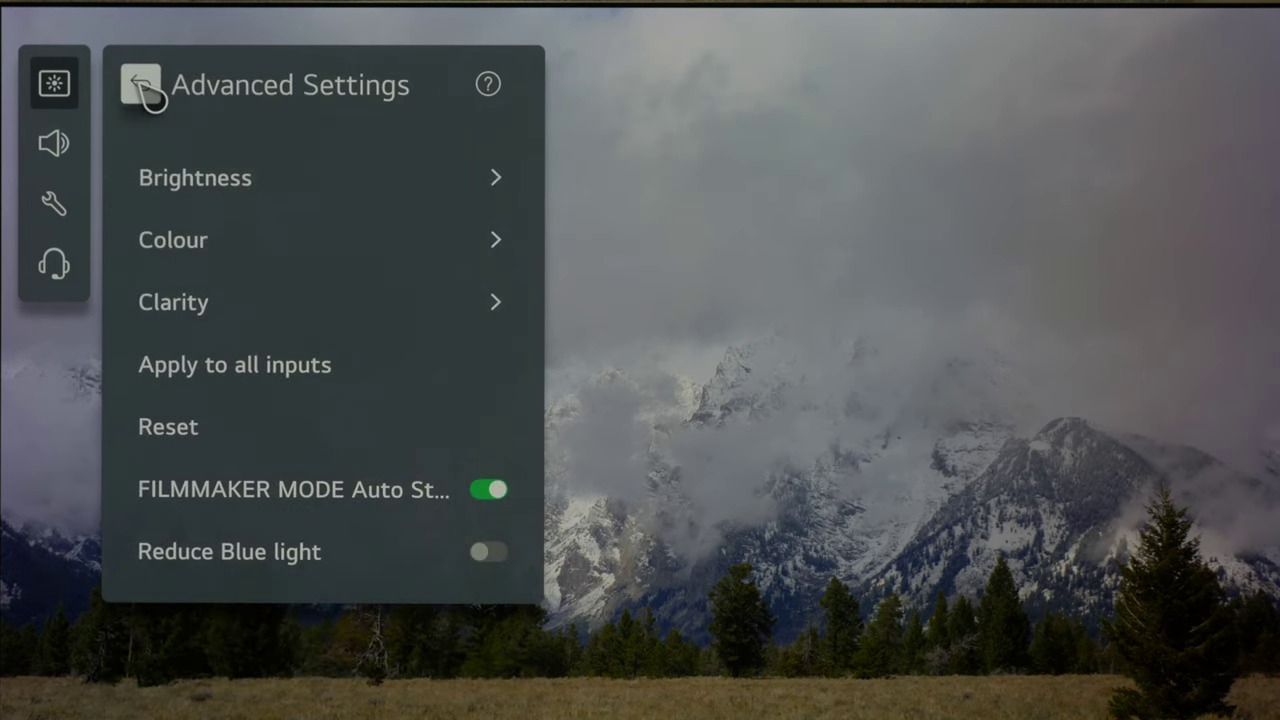
Verify Energy Saving Step is Off under General > OLED Care > Device Self Care > Energy Saving
mouse_move(70, 232)
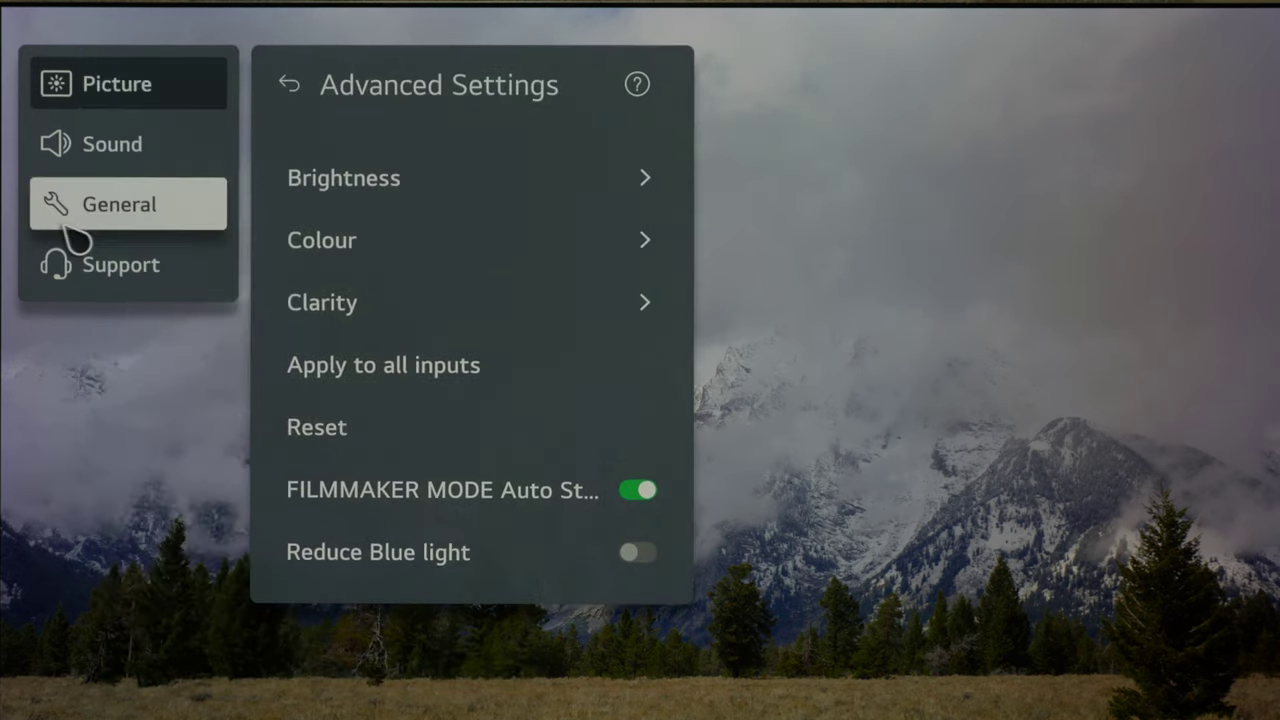
left_click(110, 210)
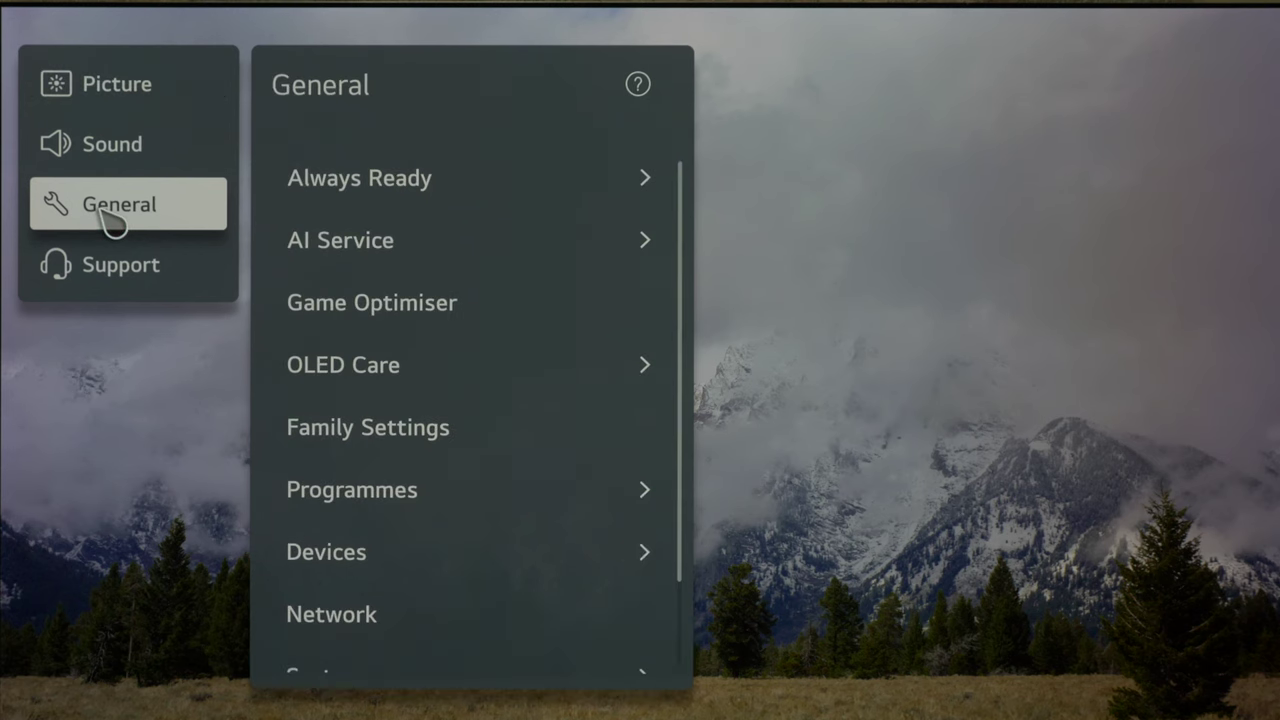
left_click(383, 365)
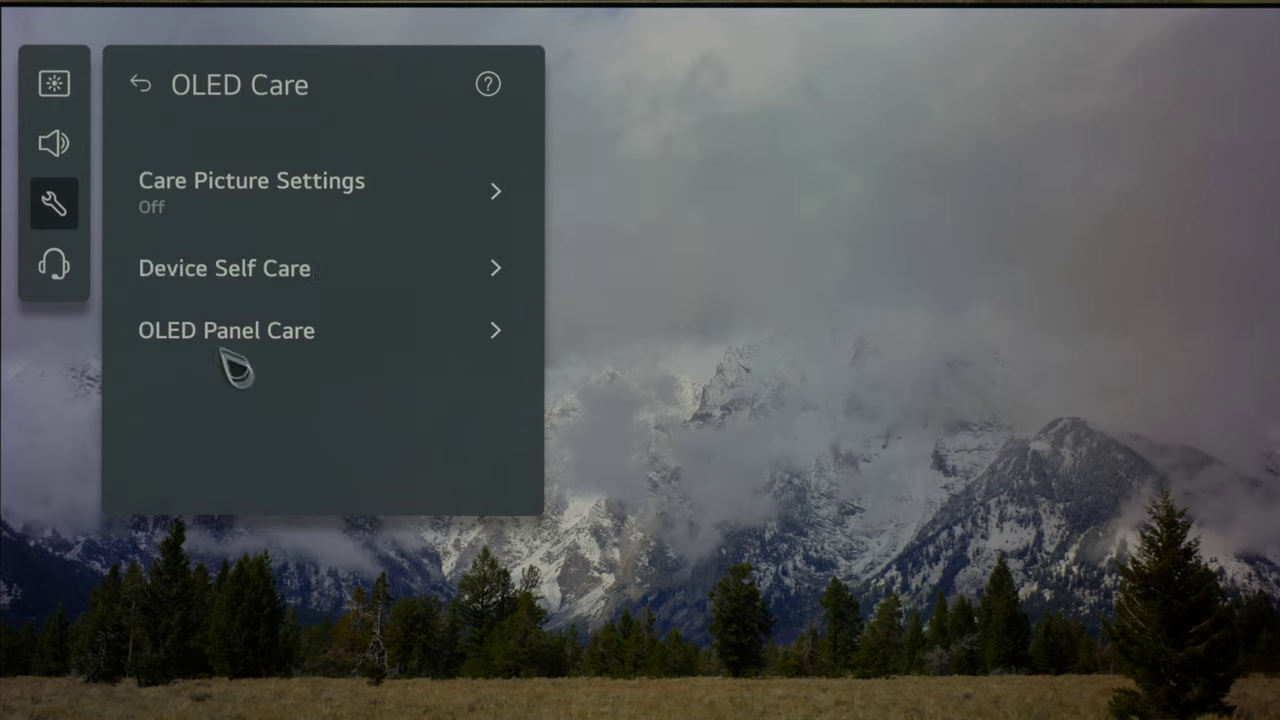
left_click(192, 274)
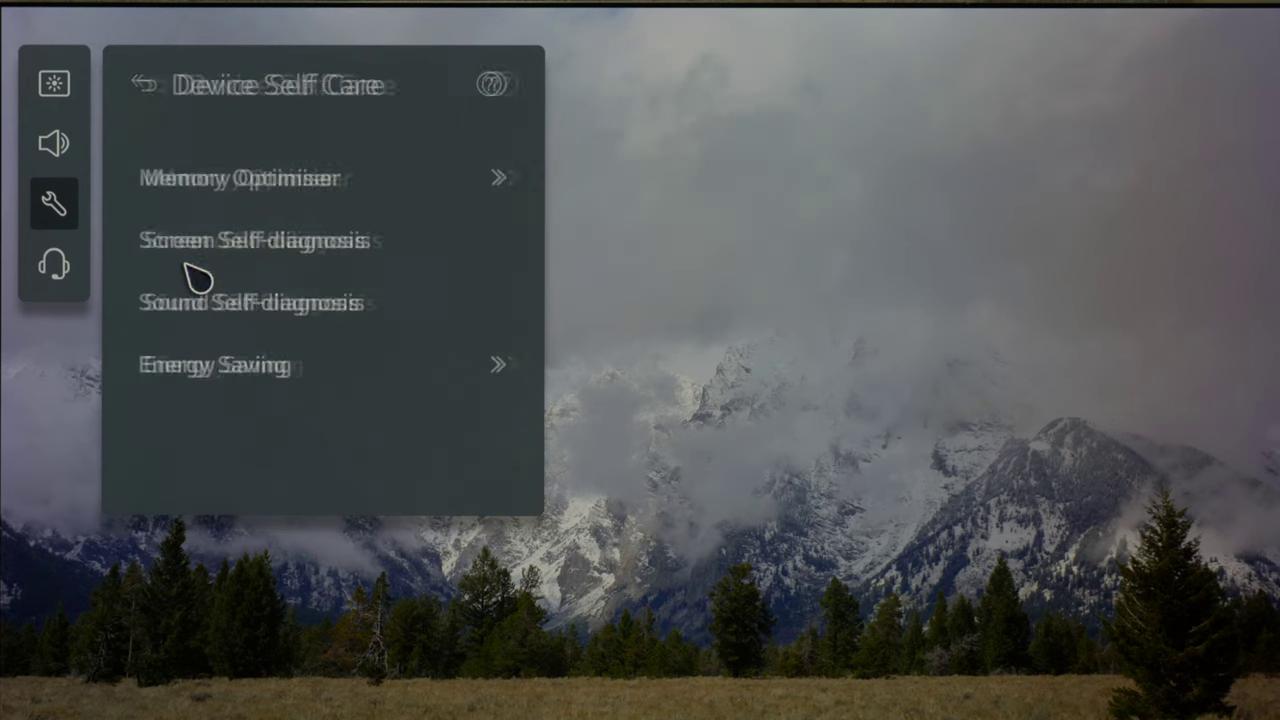
left_click(190, 368)
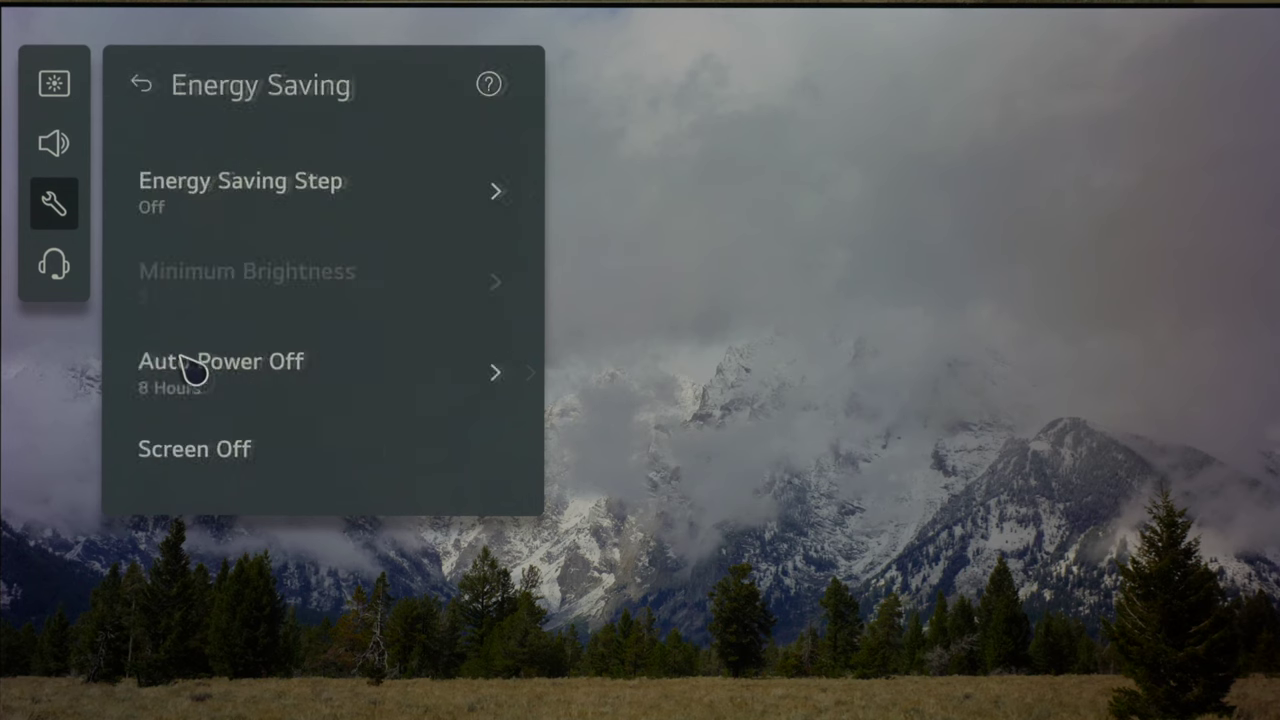
left_click(210, 200)
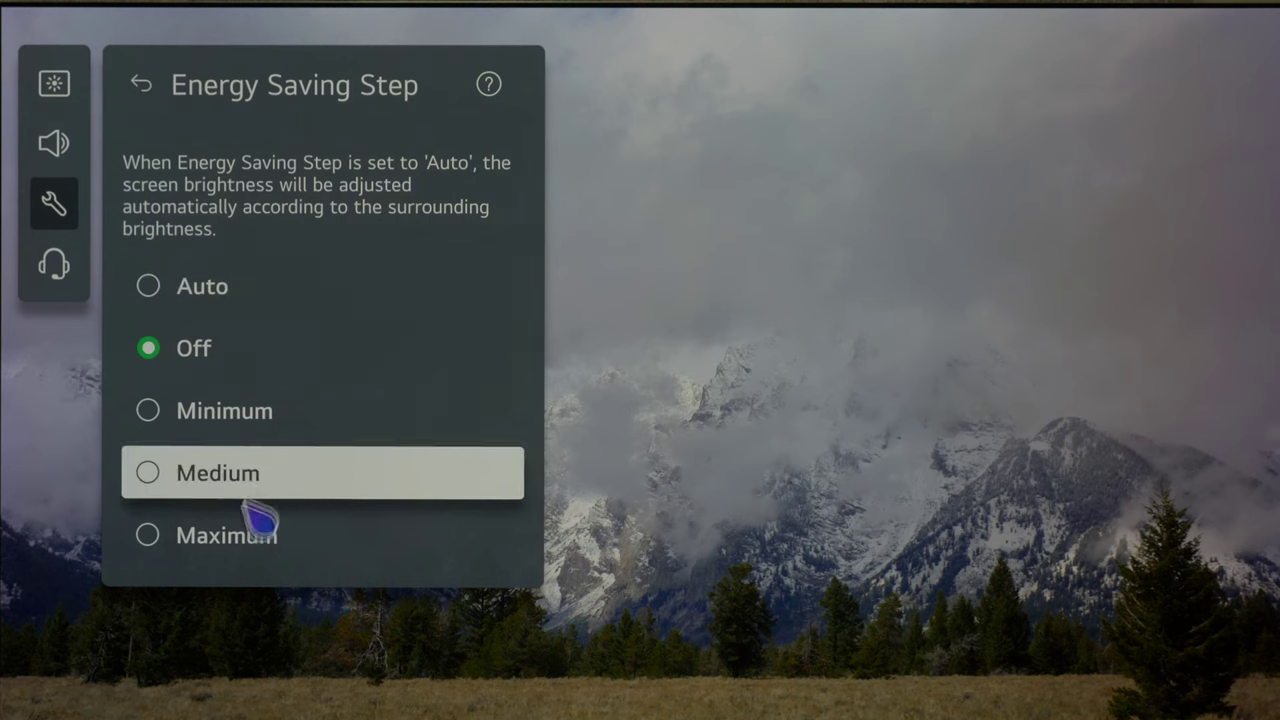
left_click(150, 120)
left_click(140, 104)
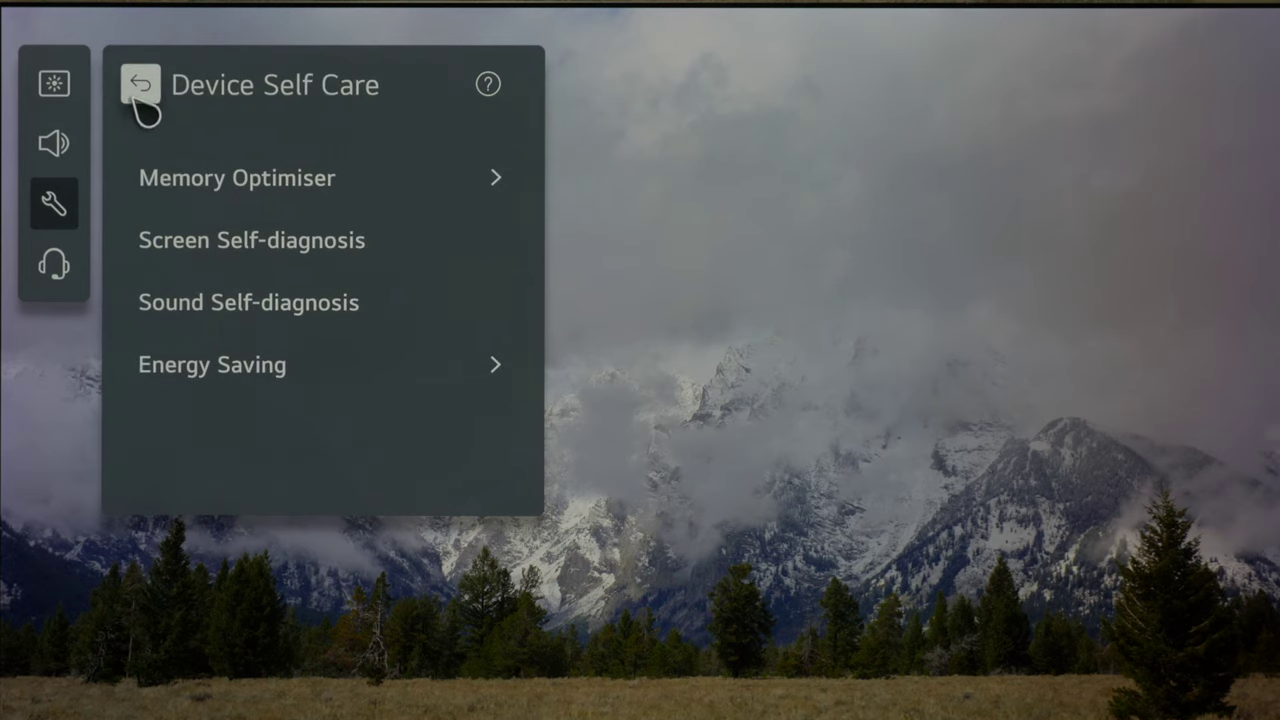
left_click(145, 100)
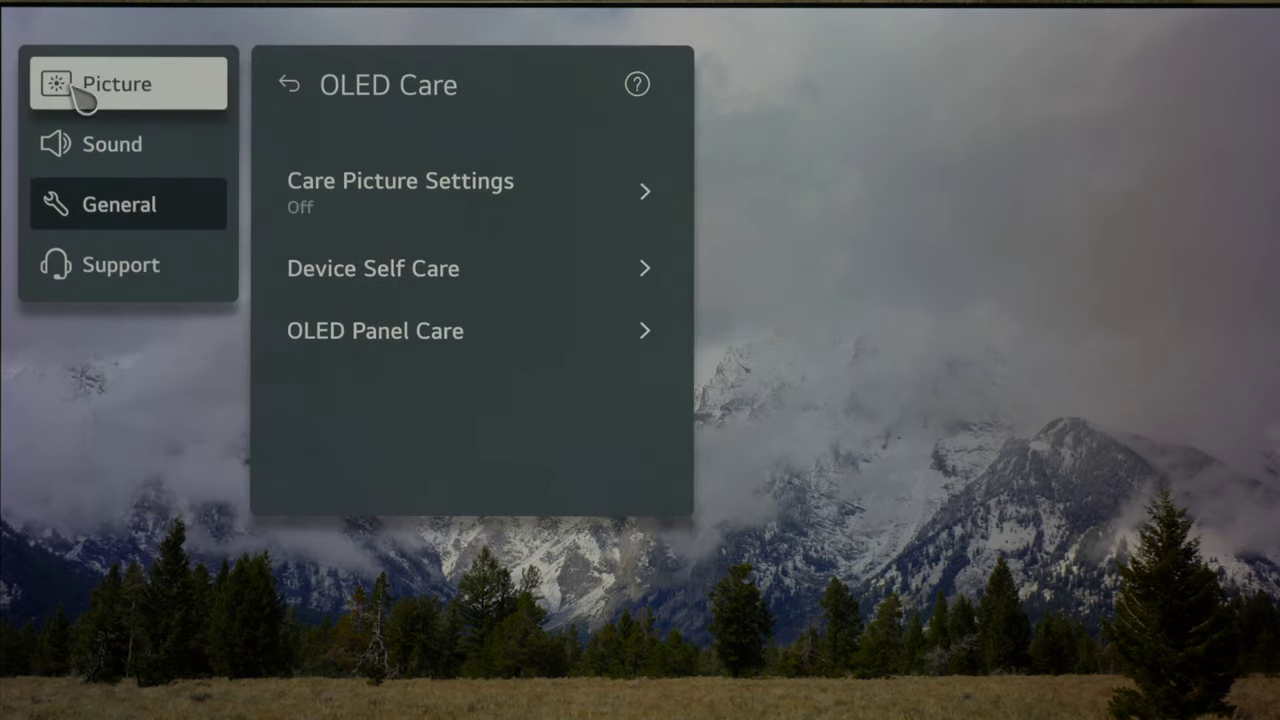
Look over the Picture settings category
left_click(78, 90)
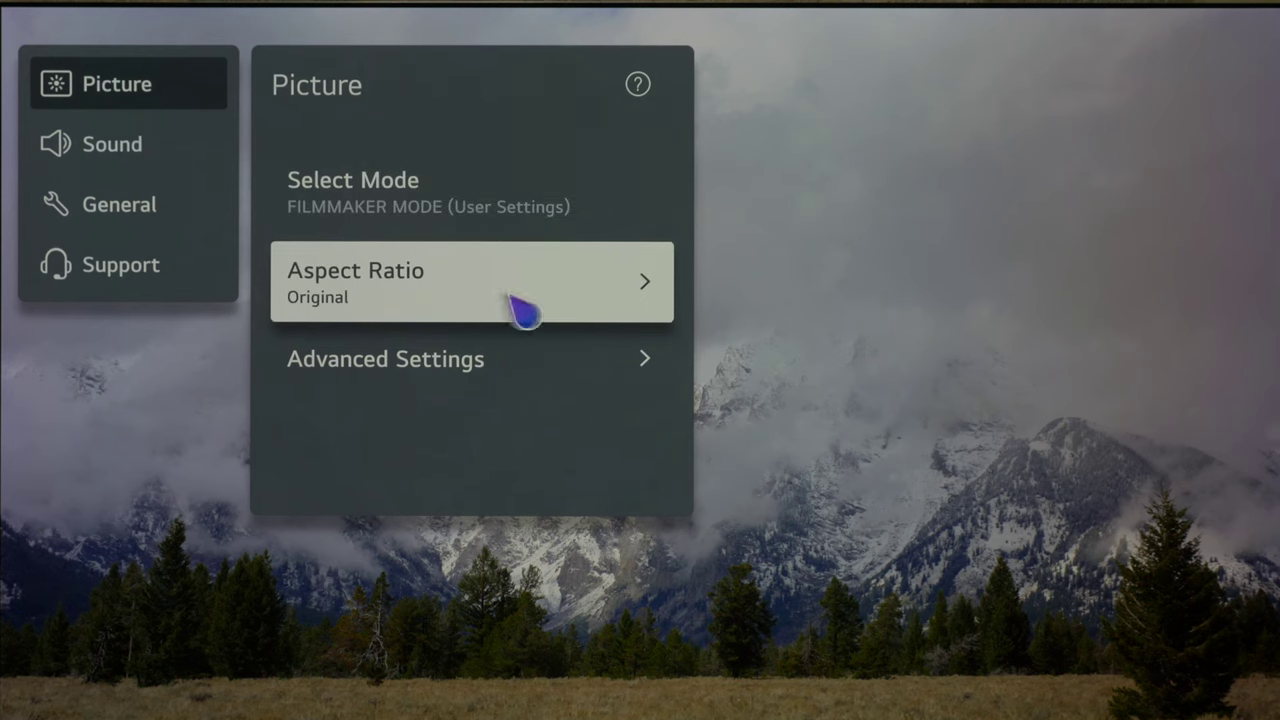
mouse_move(352, 202)
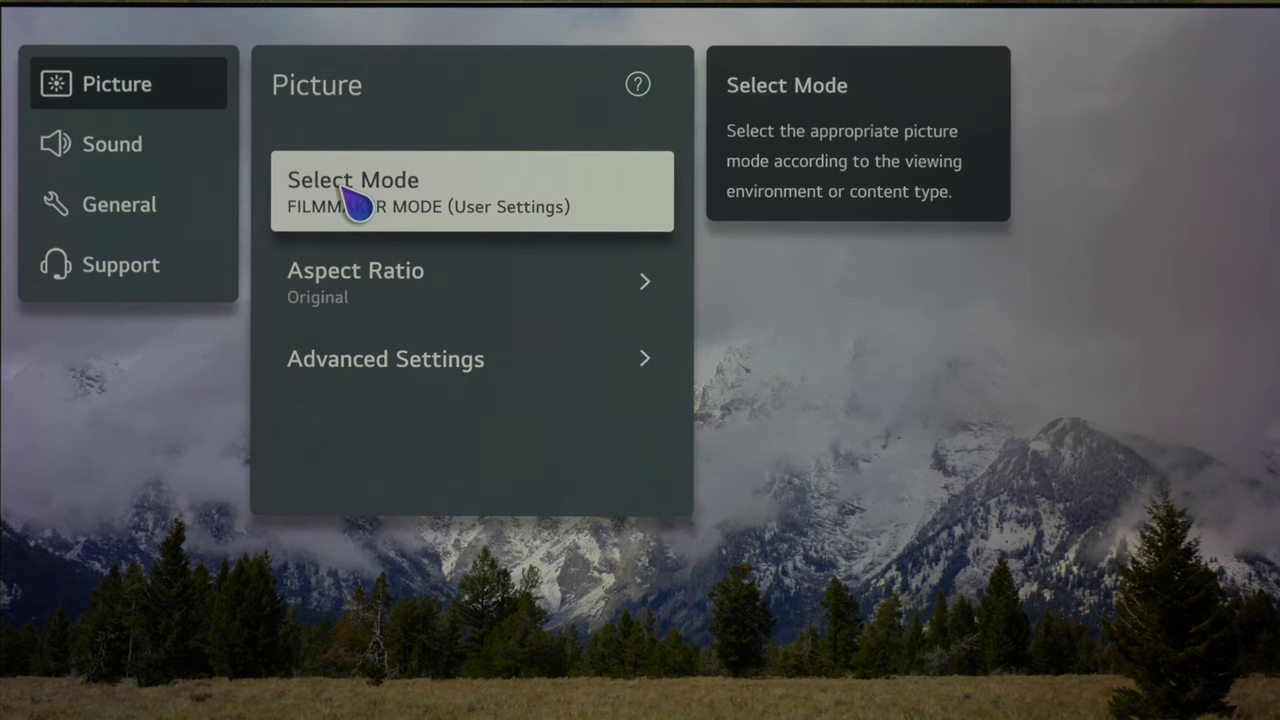
mouse_move(335, 292)
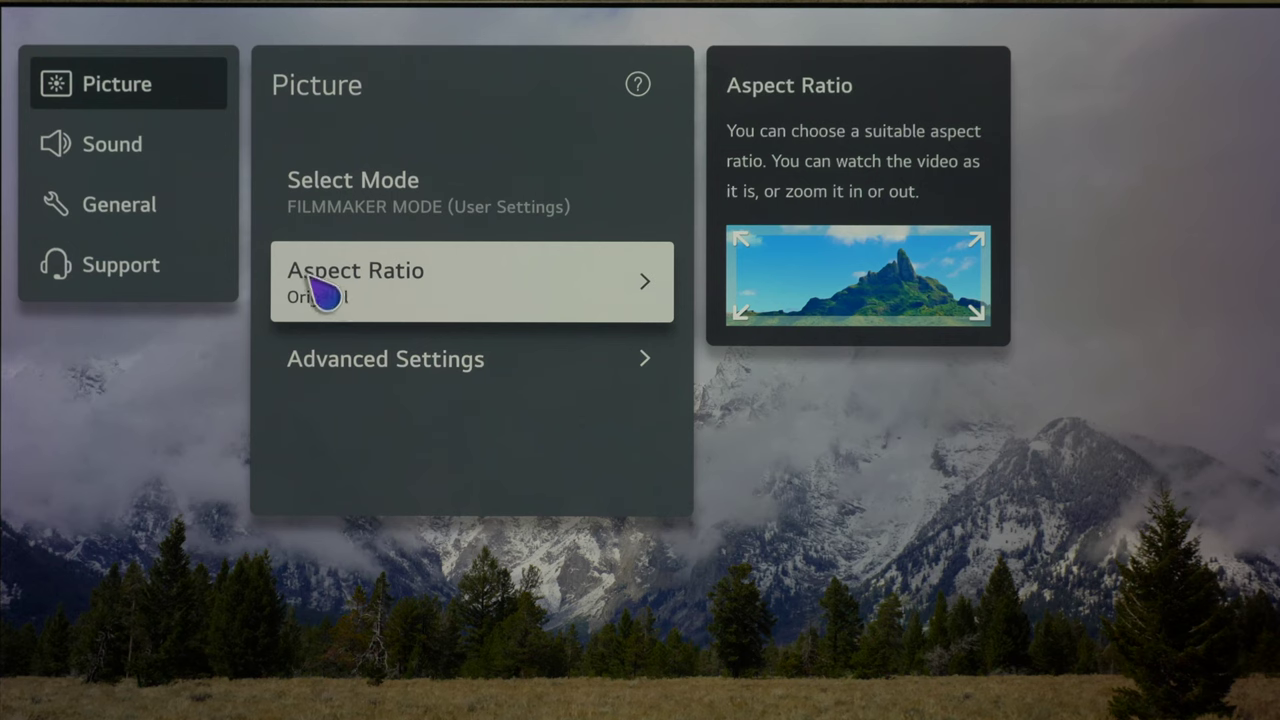
Reopen the Energy Saving options under General > OLED Care > Device Self Care
left_click(127, 209)
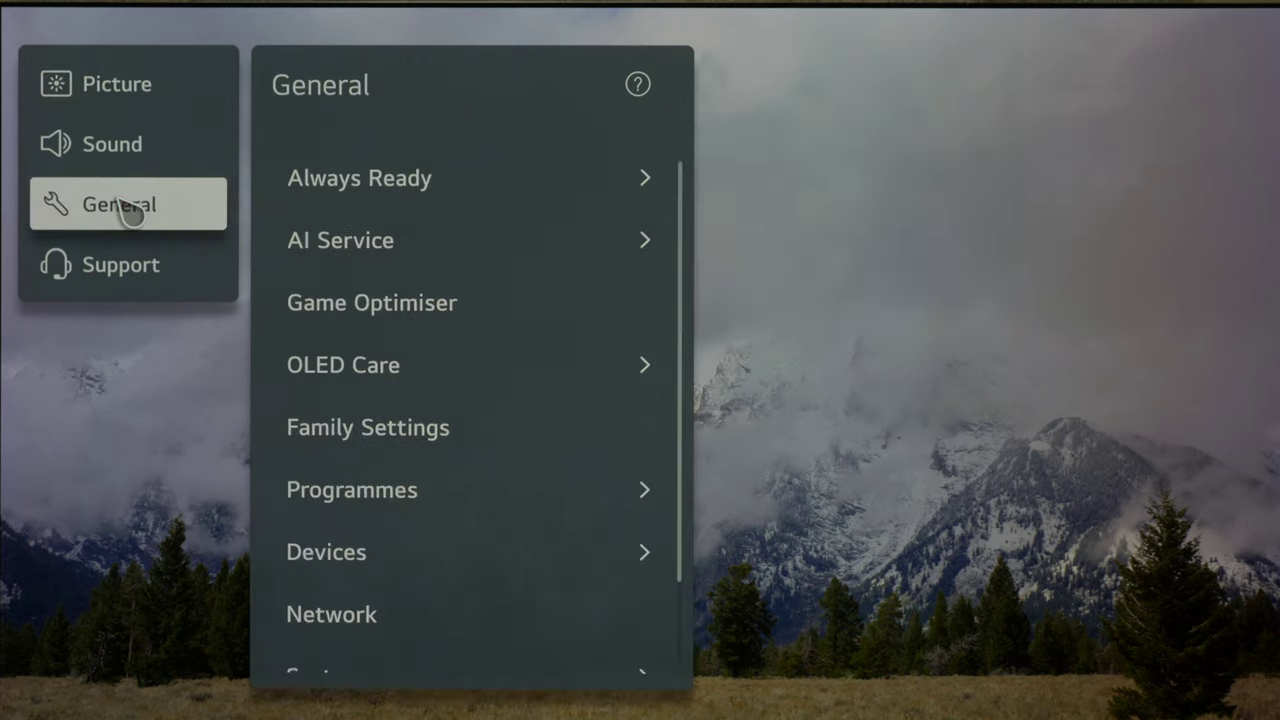
left_click(329, 372)
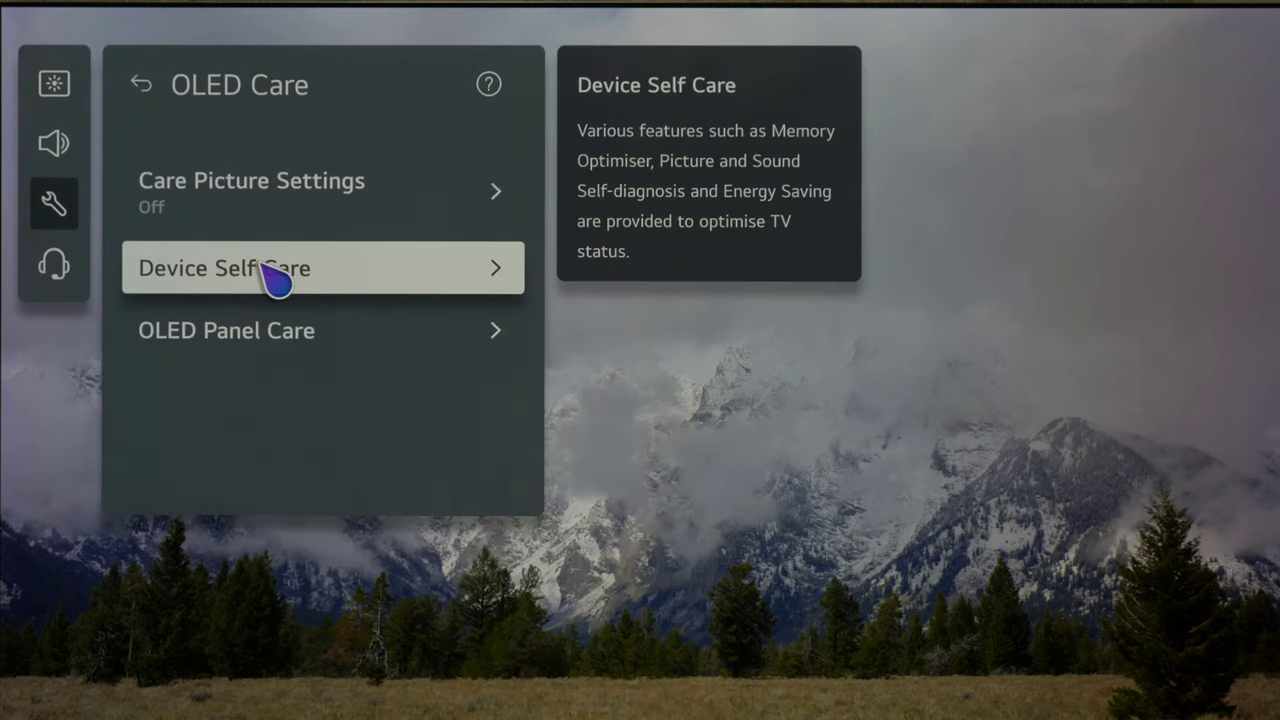
left_click(275, 282)
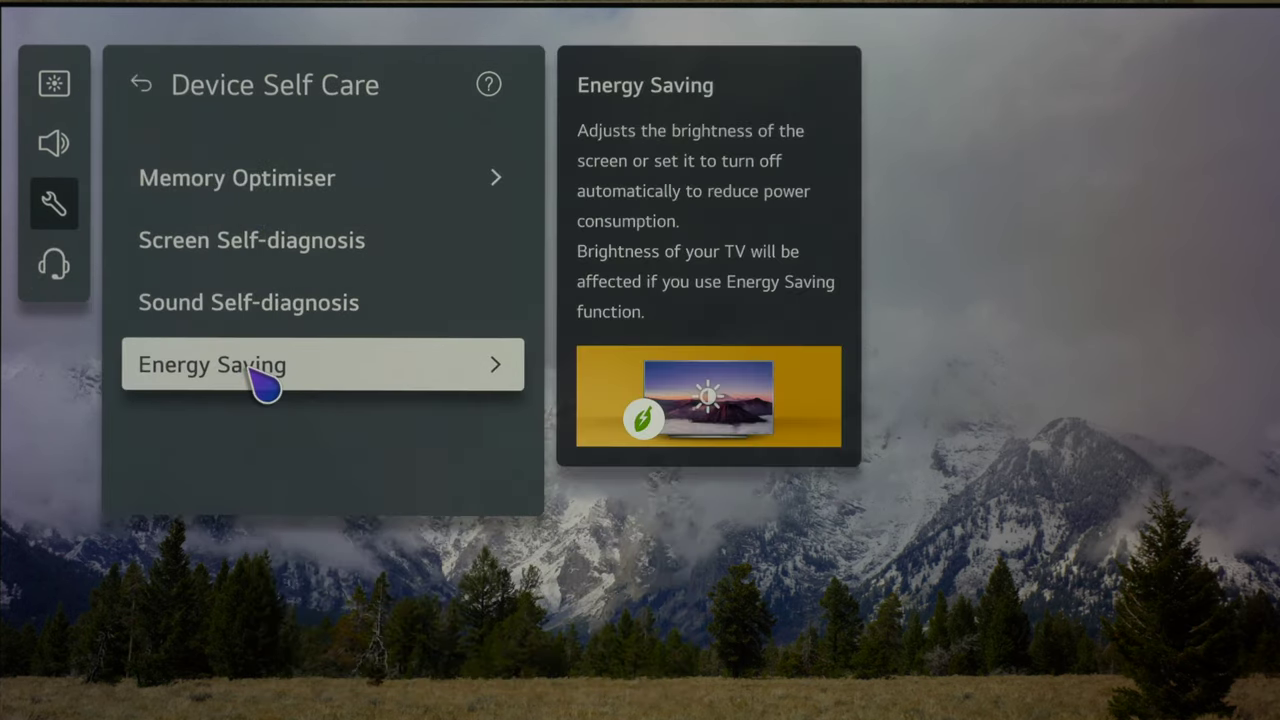
left_click(262, 383)
mouse_move(232, 217)
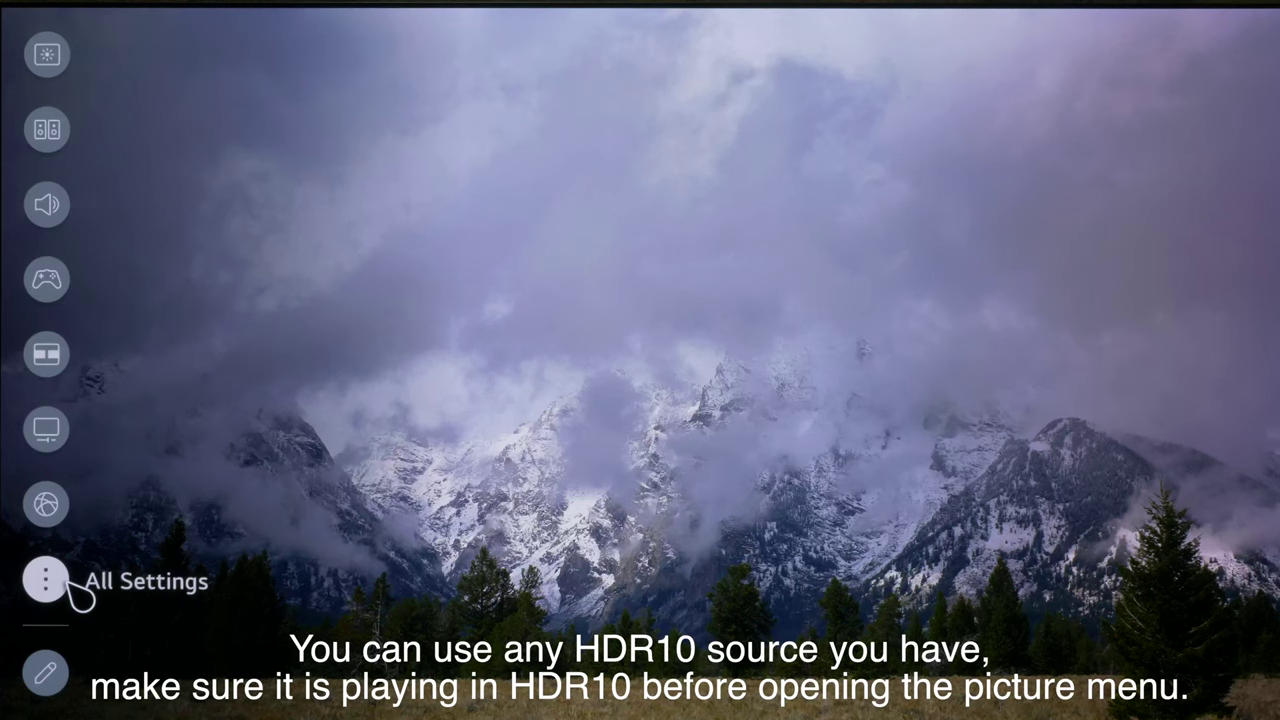
Change HDR Select Mode from Standard to FILMMAKER MODE
left_click(68, 580)
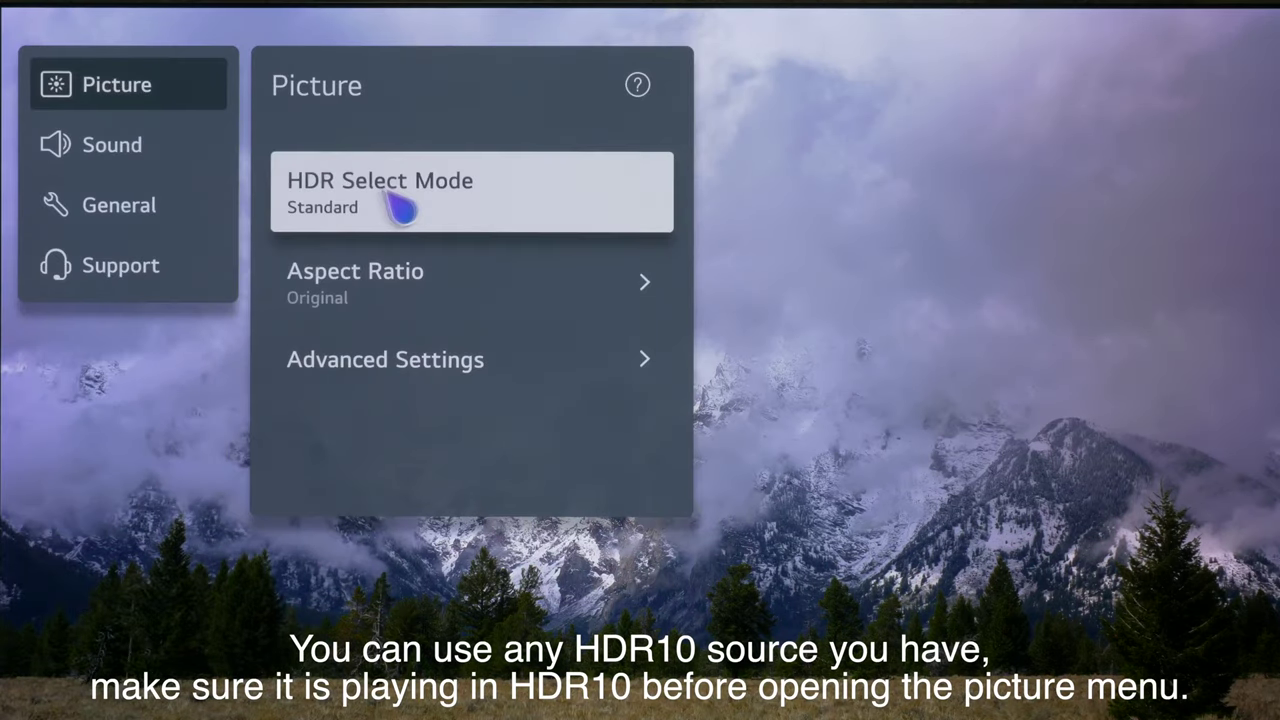
left_click(360, 213)
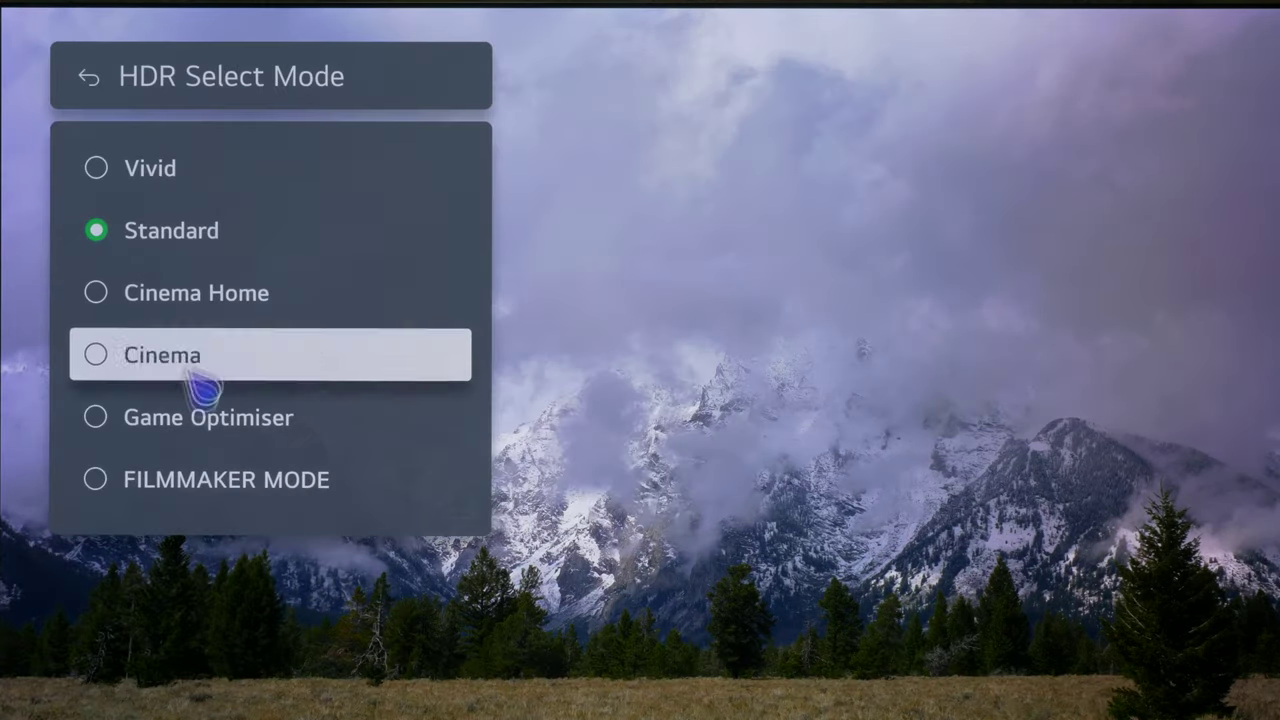
left_click(200, 493)
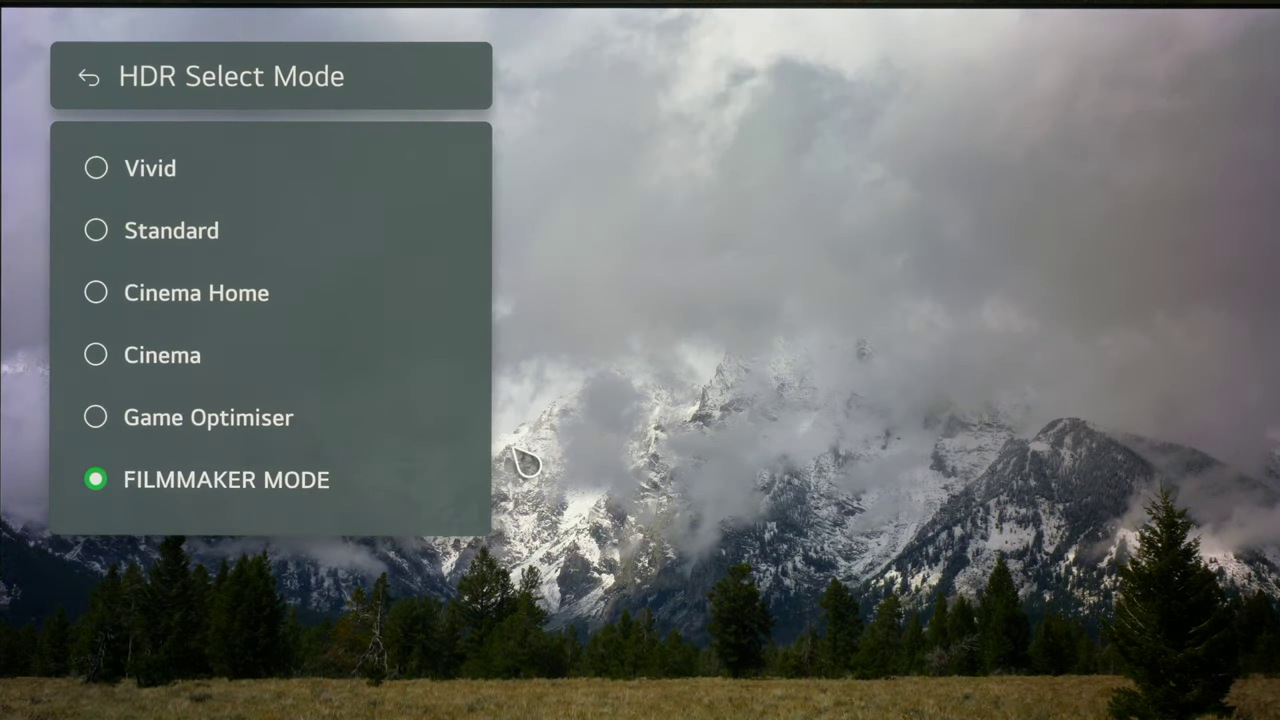
left_click(89, 84)
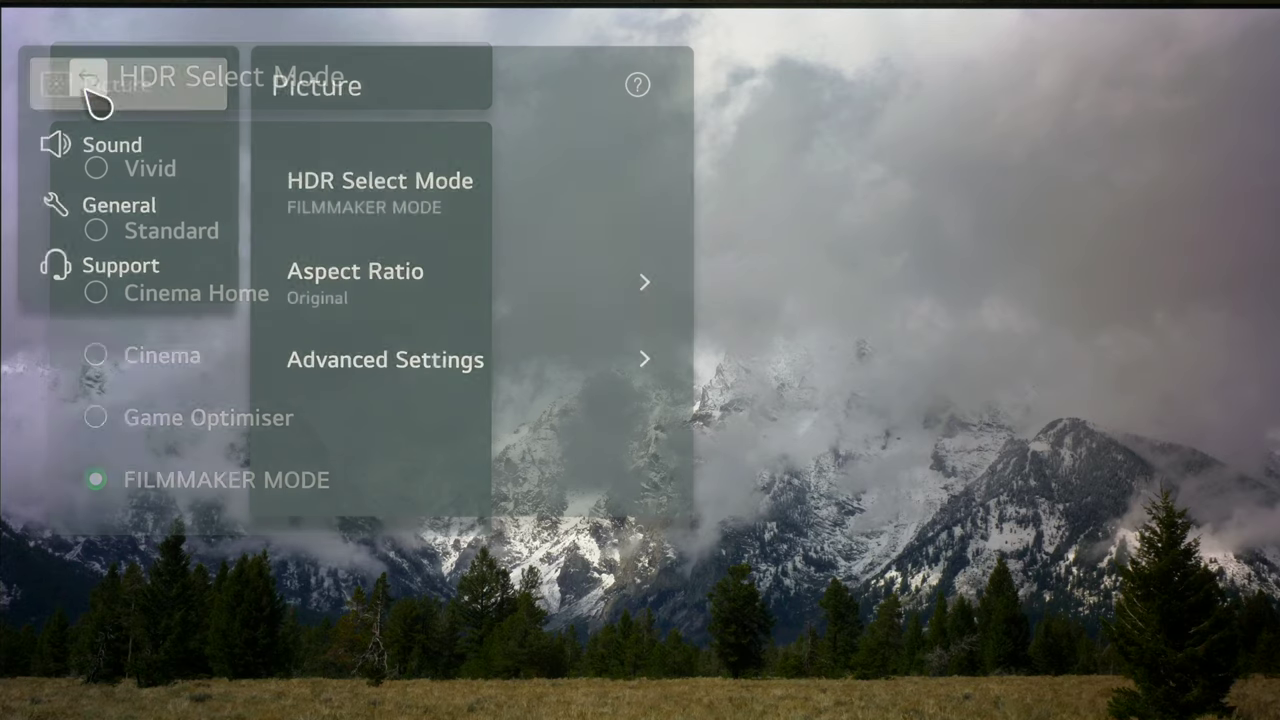
Confirm Aspect Ratio is set to Original, then return to Picture
mouse_move(350, 312)
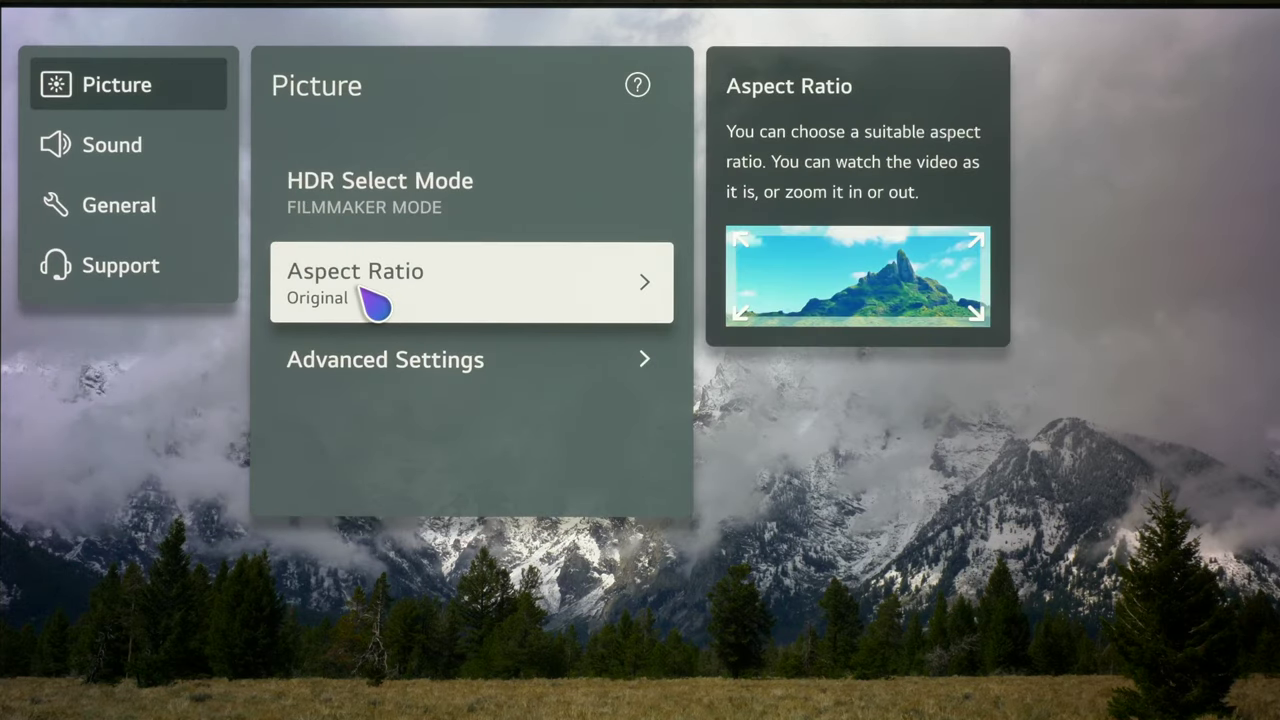
left_click(368, 292)
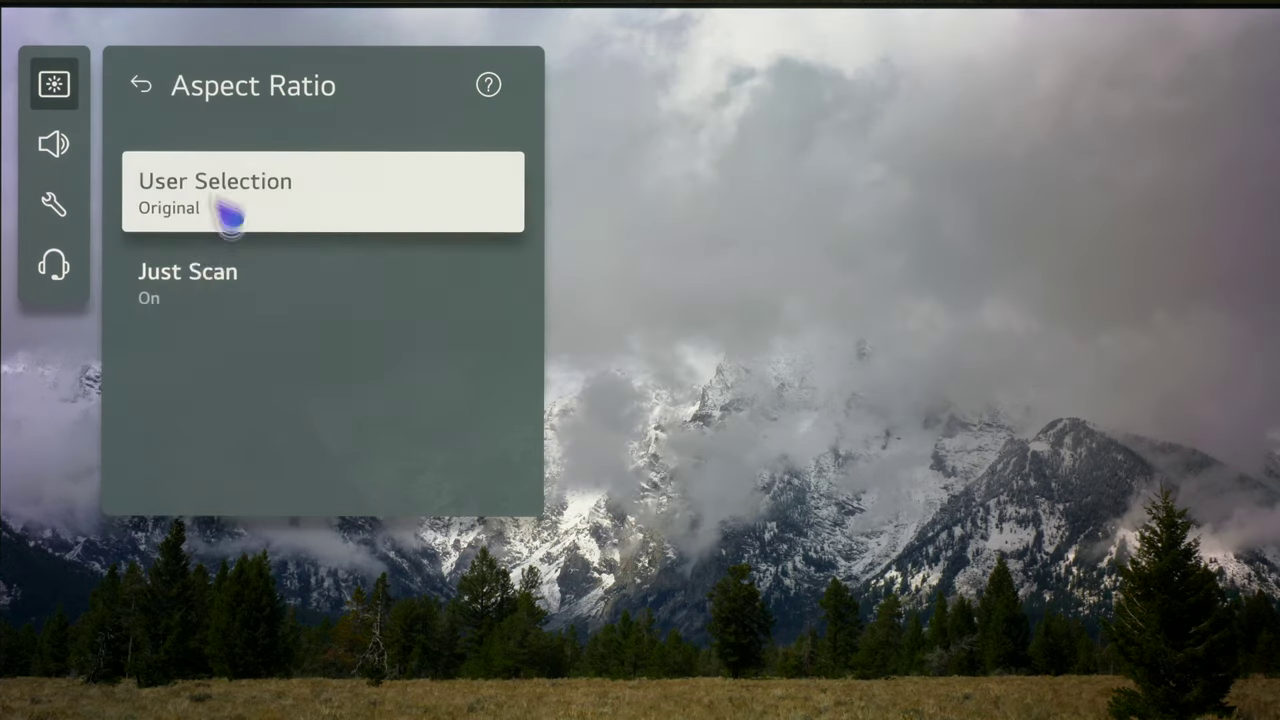
left_click(140, 90)
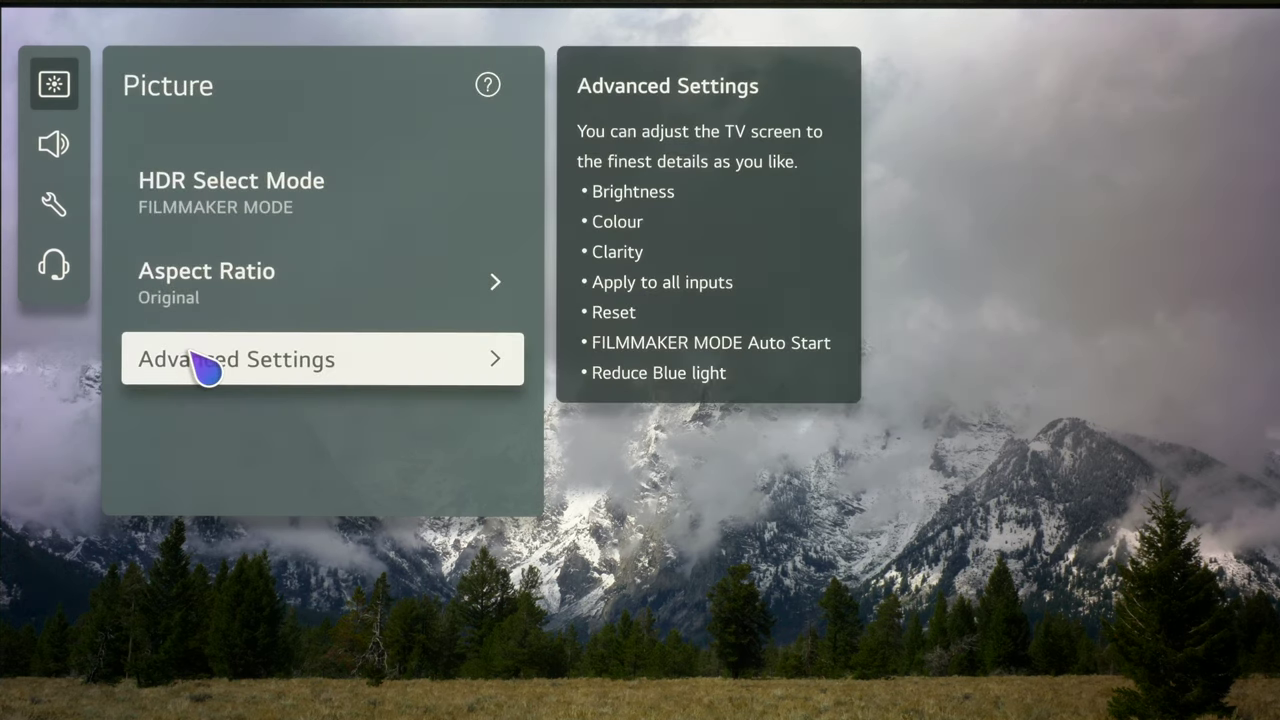
Browse the HDR Brightness options under Advanced Settings: Dynamic Tone Mapping On, Peak Brightness High
left_click(195, 357)
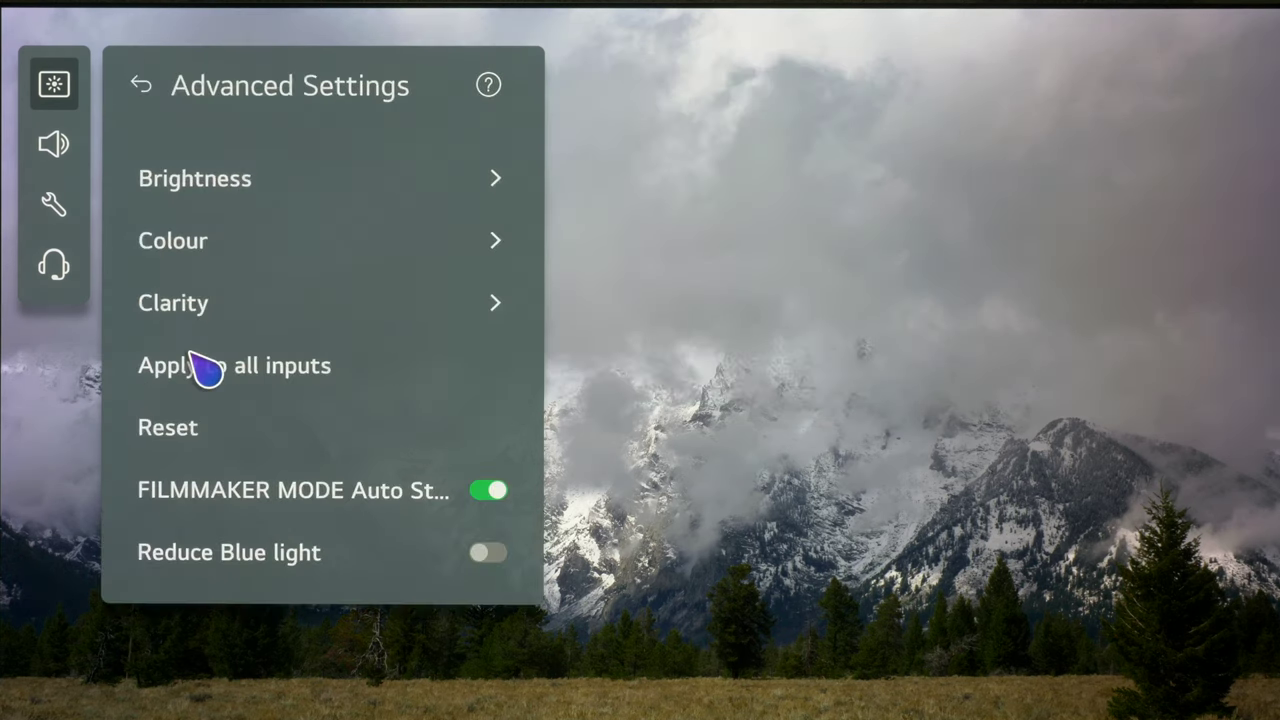
left_click(230, 200)
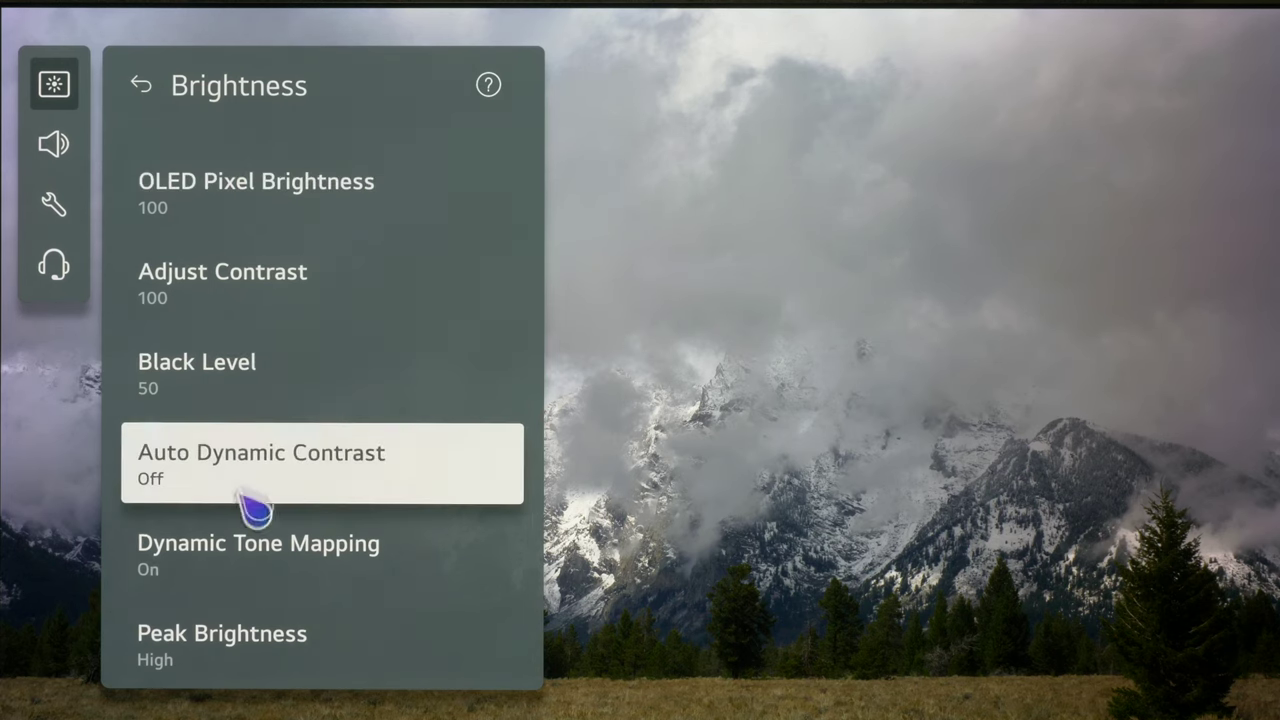
scroll(251, 505, "down", 1)
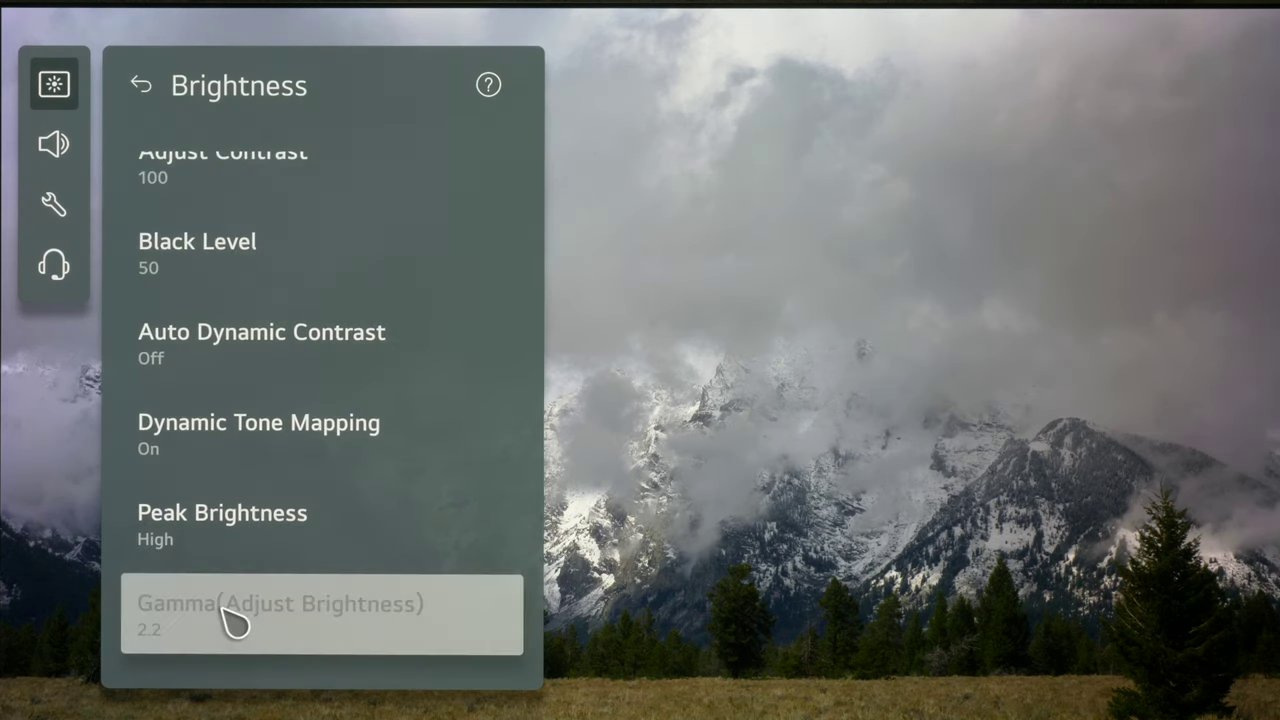
scroll(232, 518, "down", 3)
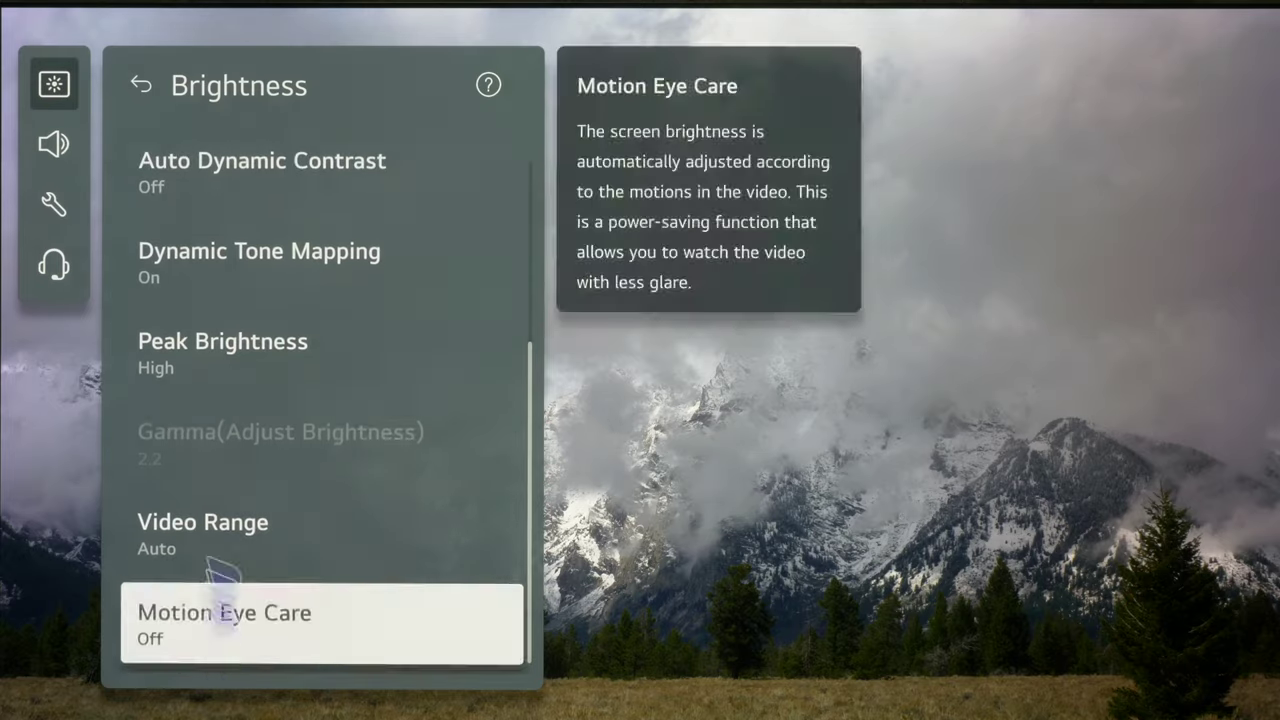
scroll(210, 322, "up", 1)
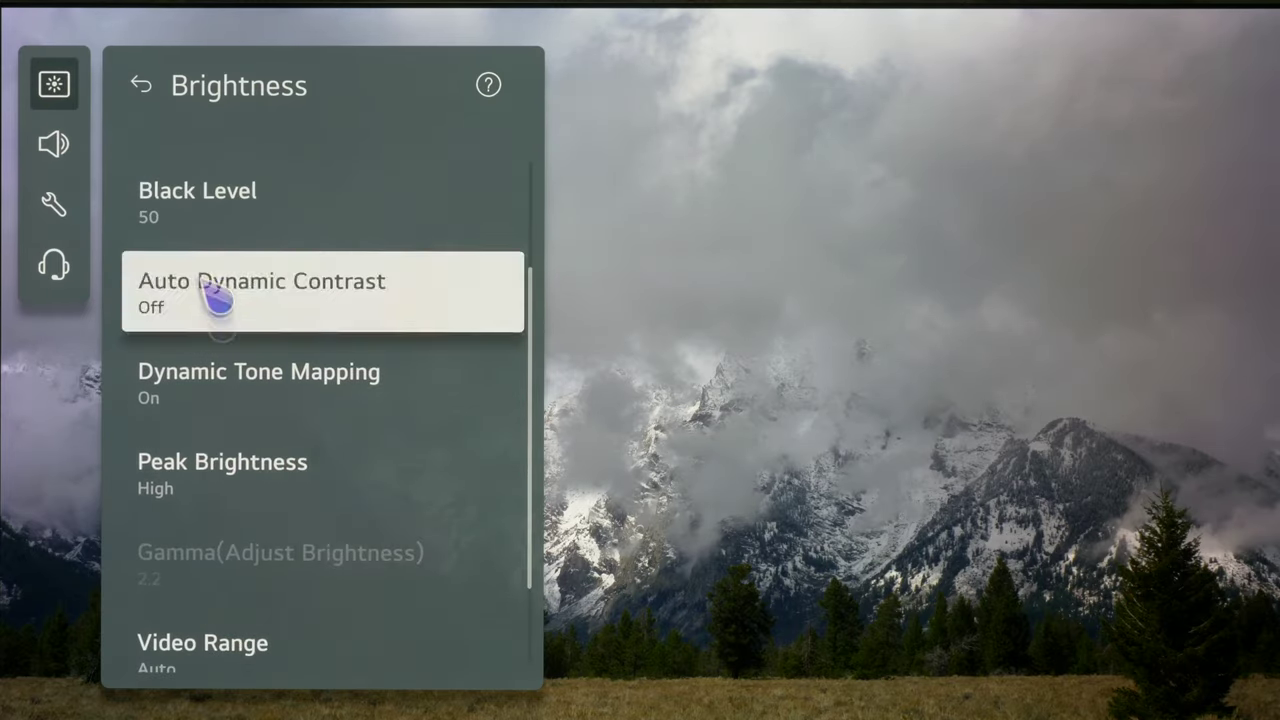
mouse_move(214, 392)
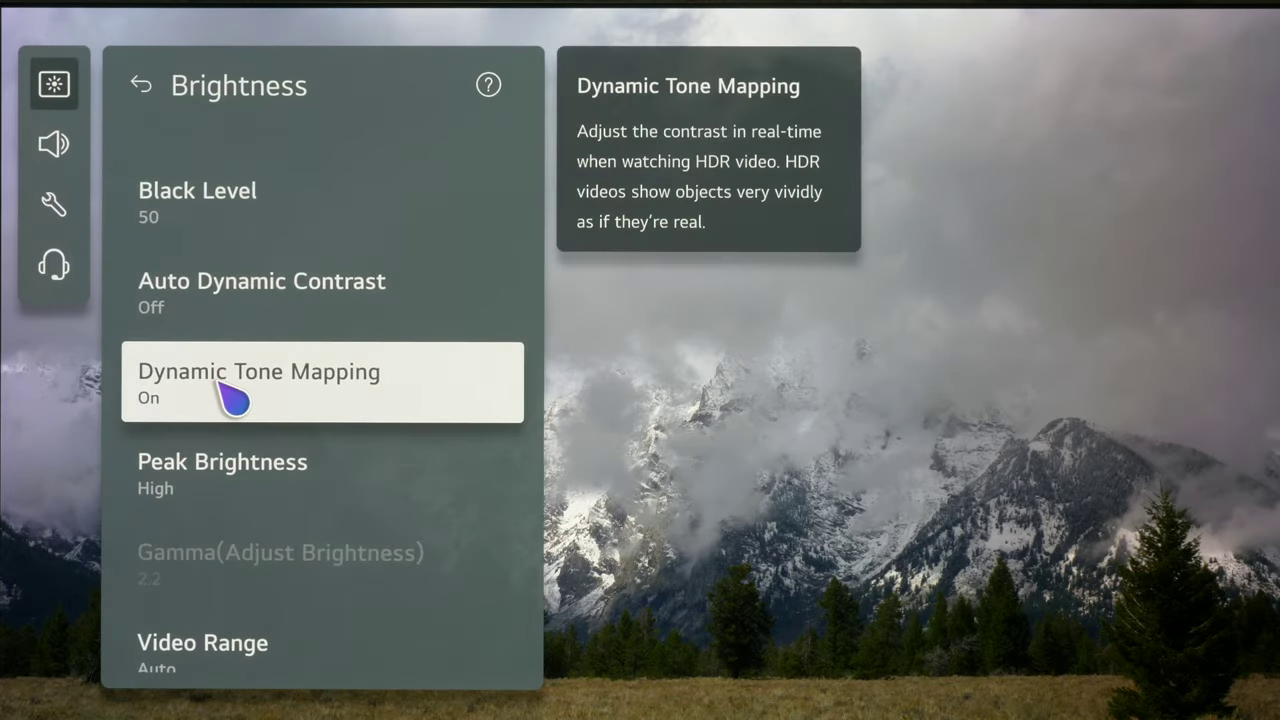
Set Dynamic Tone Mapping to Off in the Brightness settings
left_click(228, 378)
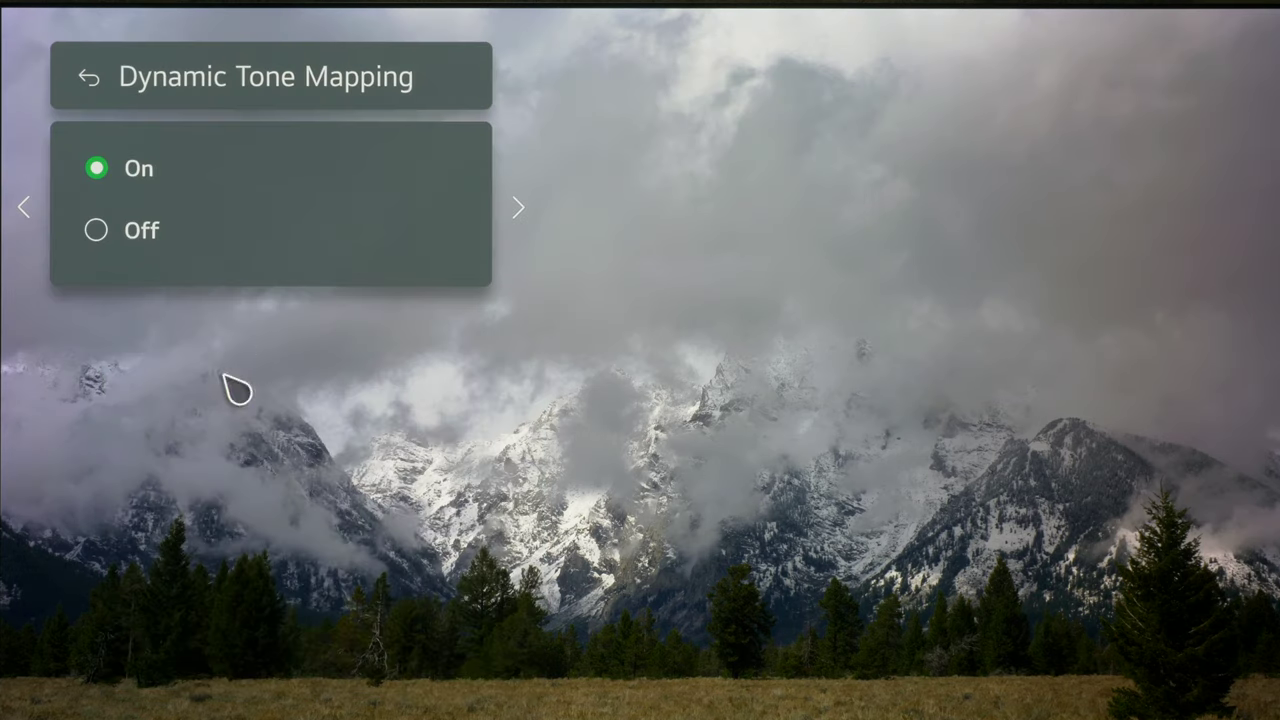
left_click(136, 249)
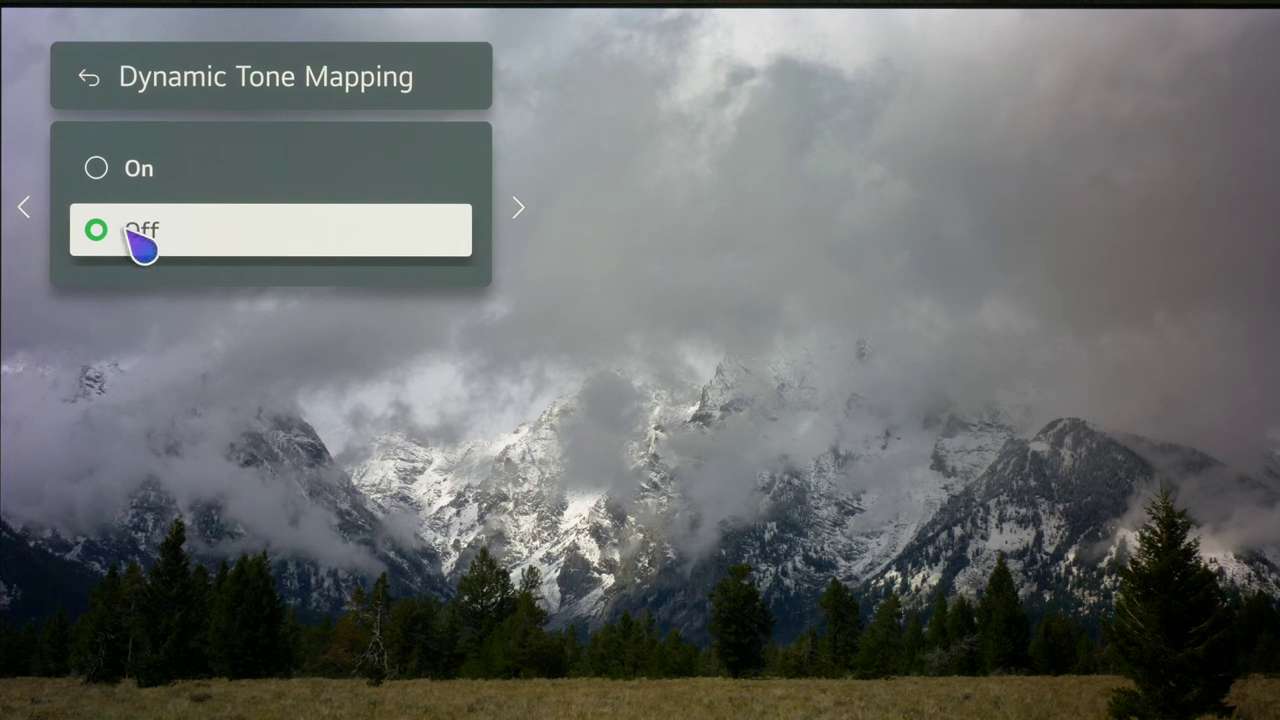
left_click(86, 80)
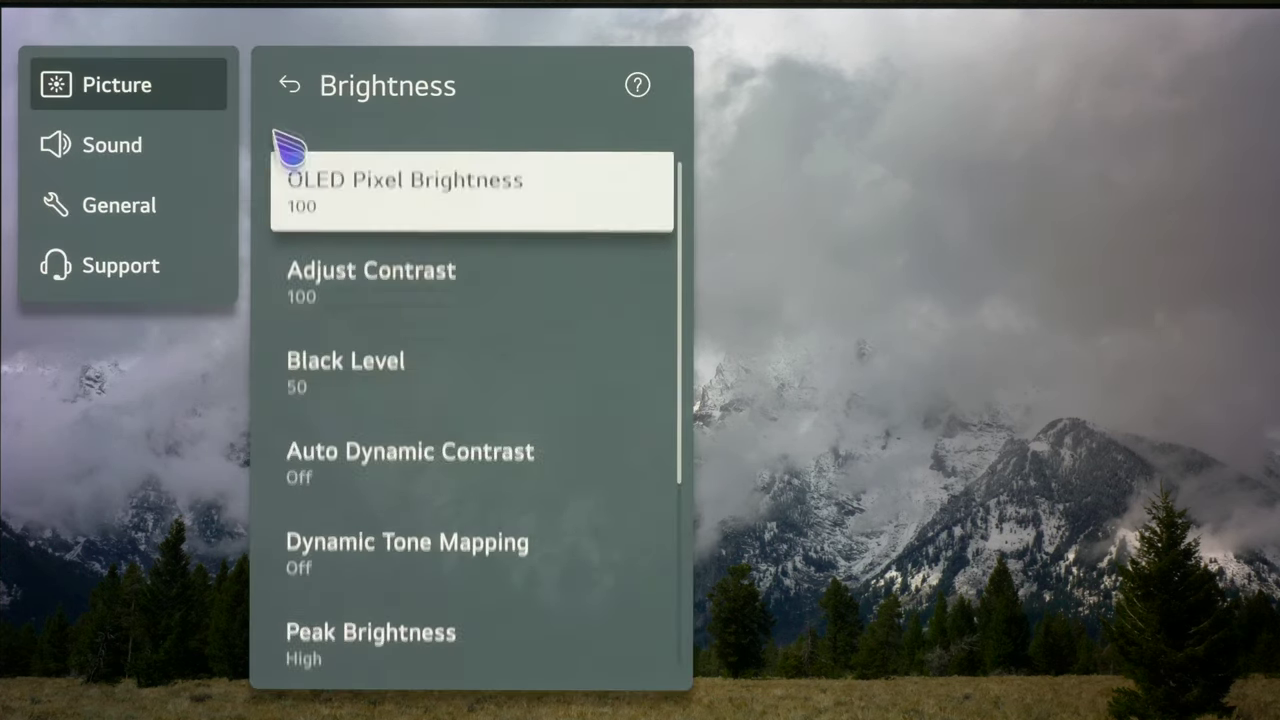
Glance at the Colour settings, then review the HDR Clarity options showing Sharpness 10
left_click(289, 88)
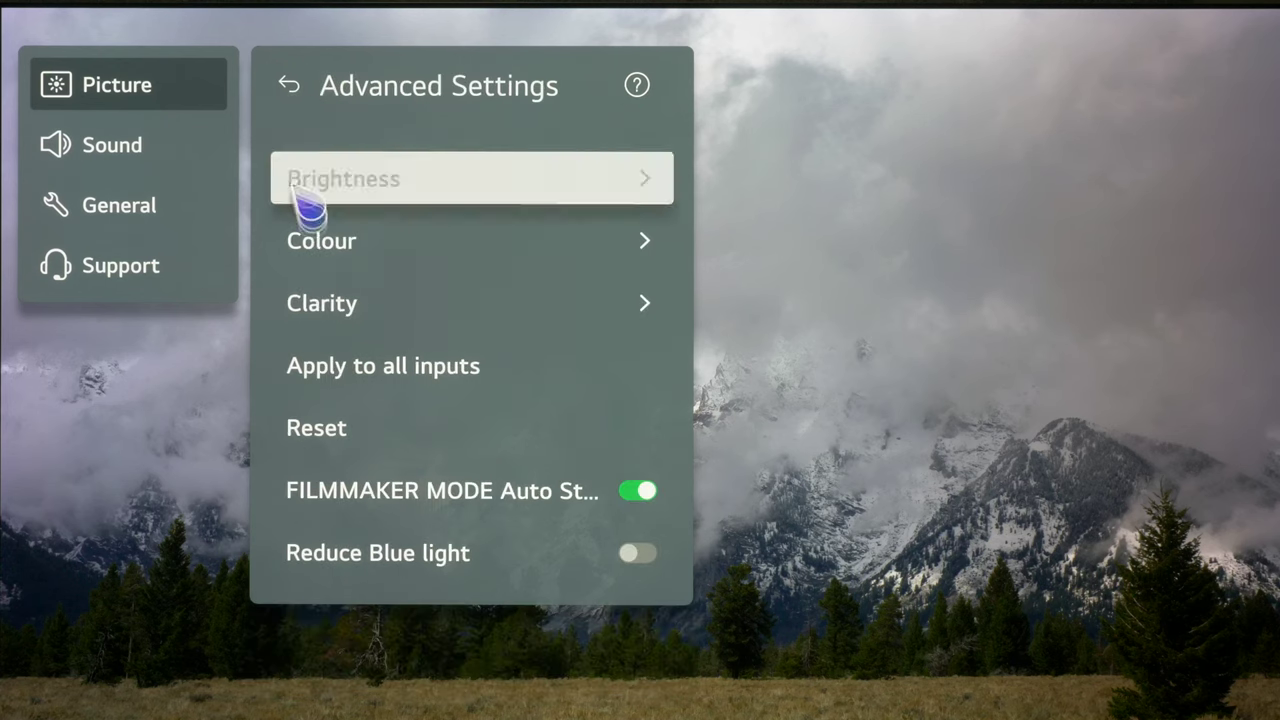
left_click(303, 251)
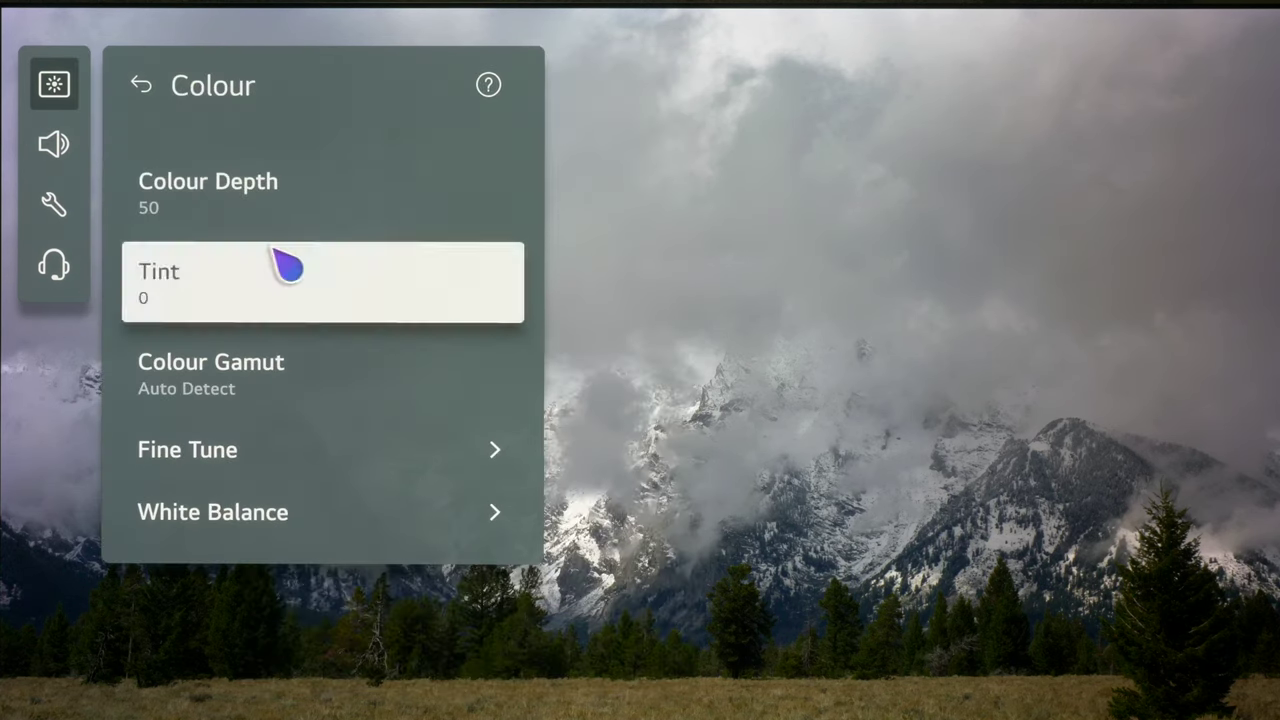
left_click(165, 88)
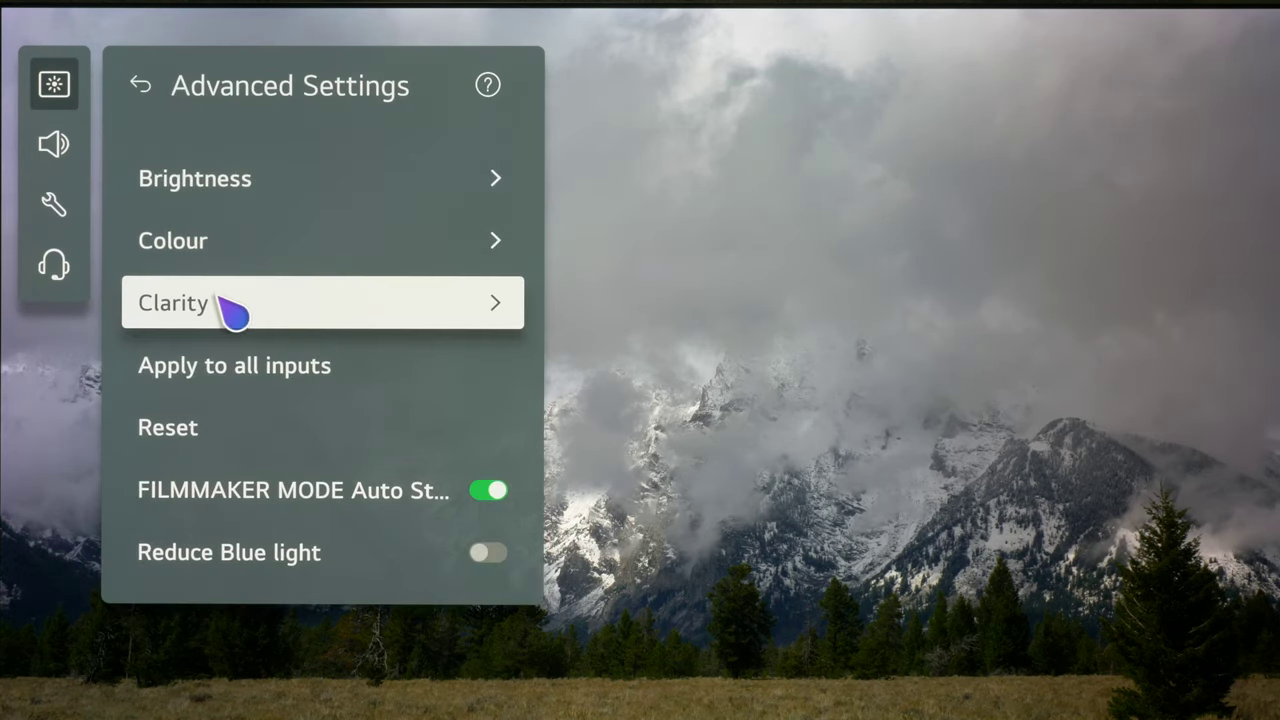
left_click(225, 305)
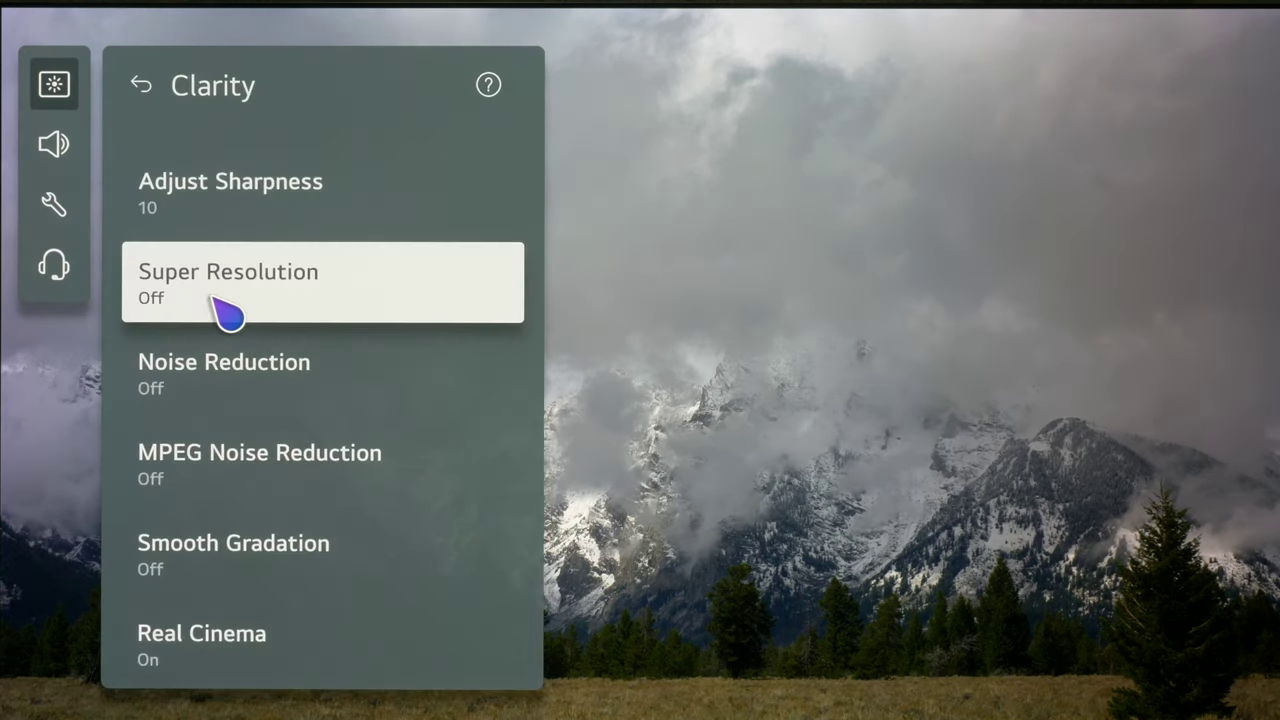
scroll(228, 314, "down", 2)
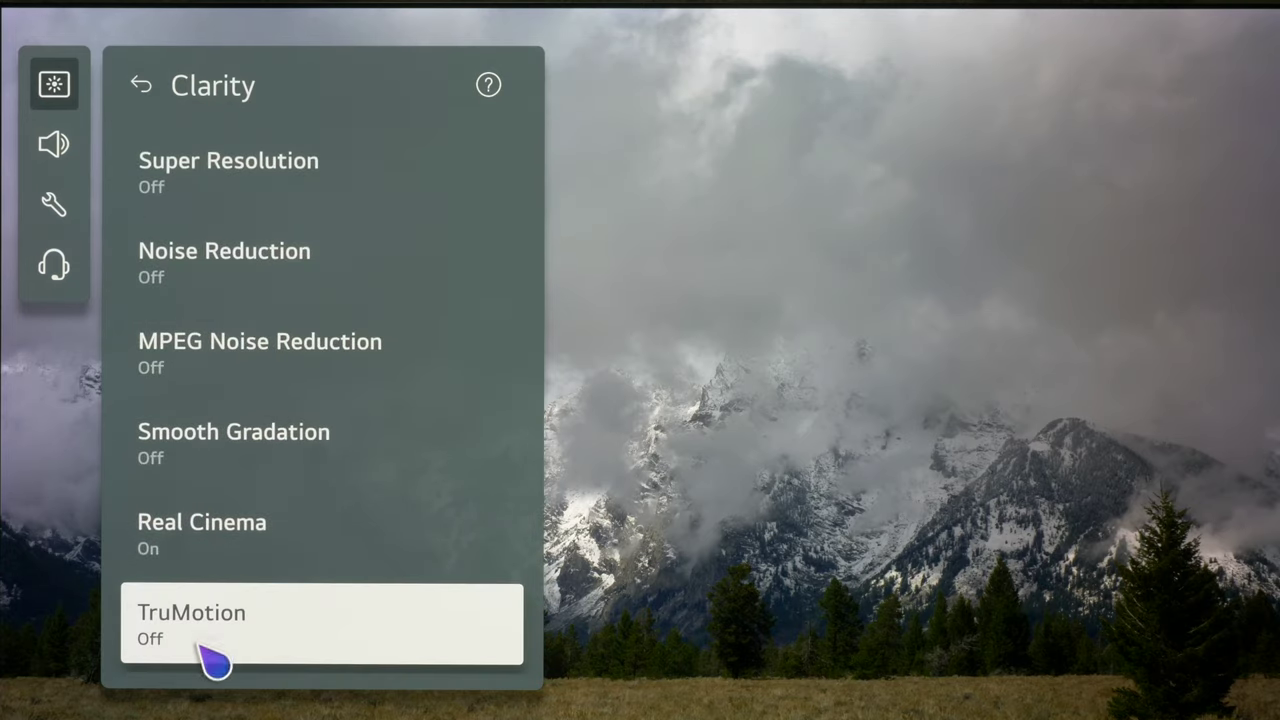
scroll(190, 300, "up", 2)
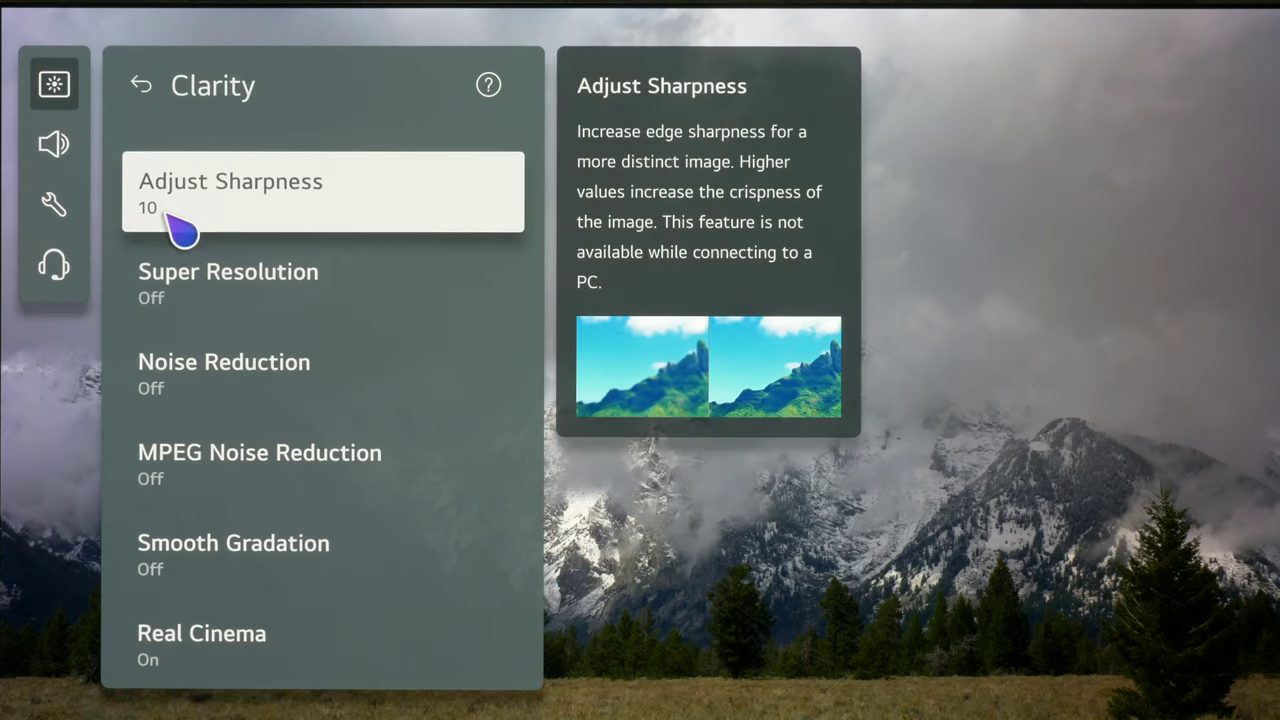
Lower Adjust Sharpness from 10 to 0 in the Clarity settings
left_click(185, 205)
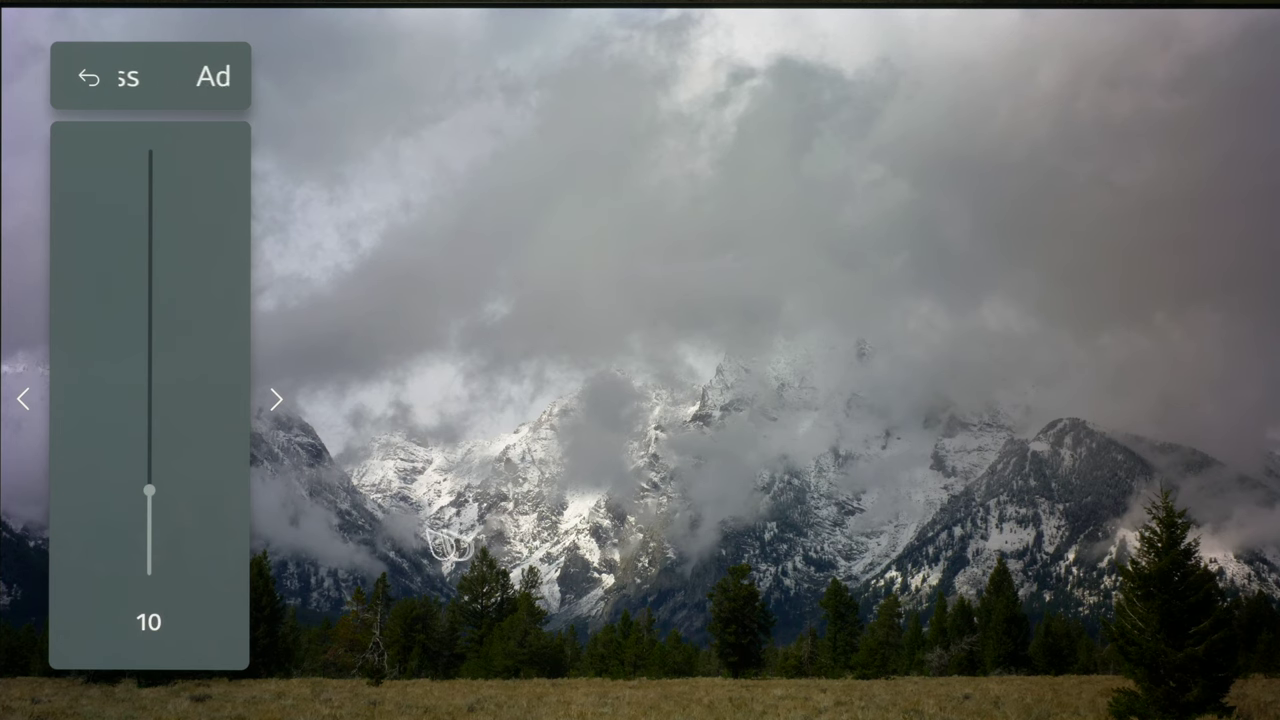
left_click_drag(150, 489, 157, 608)
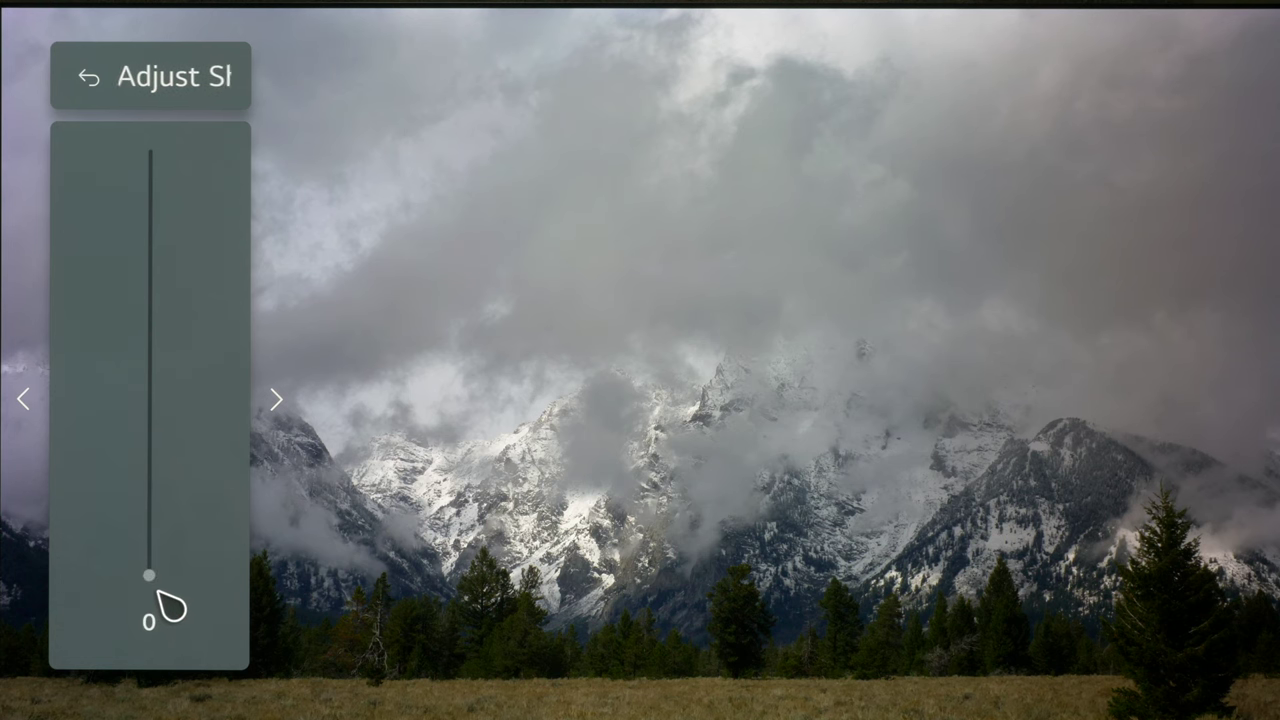
left_click_drag(155, 573, 155, 496)
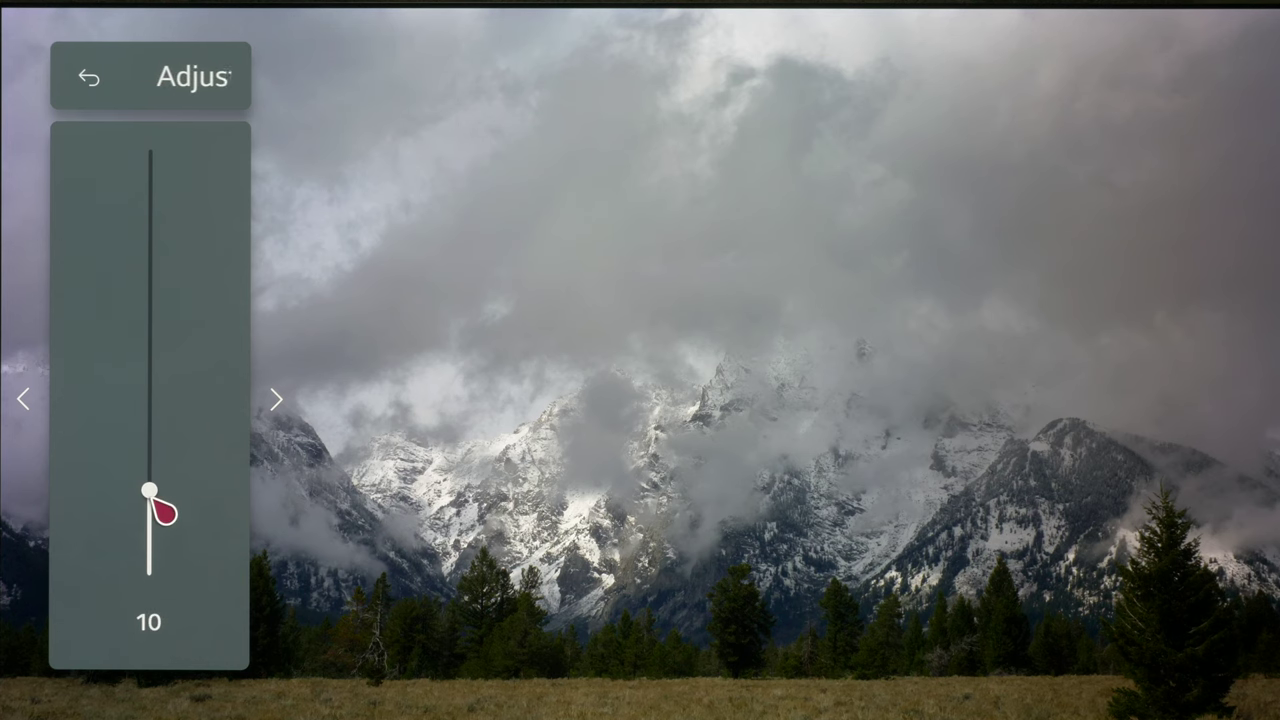
left_click_drag(155, 503, 166, 610)
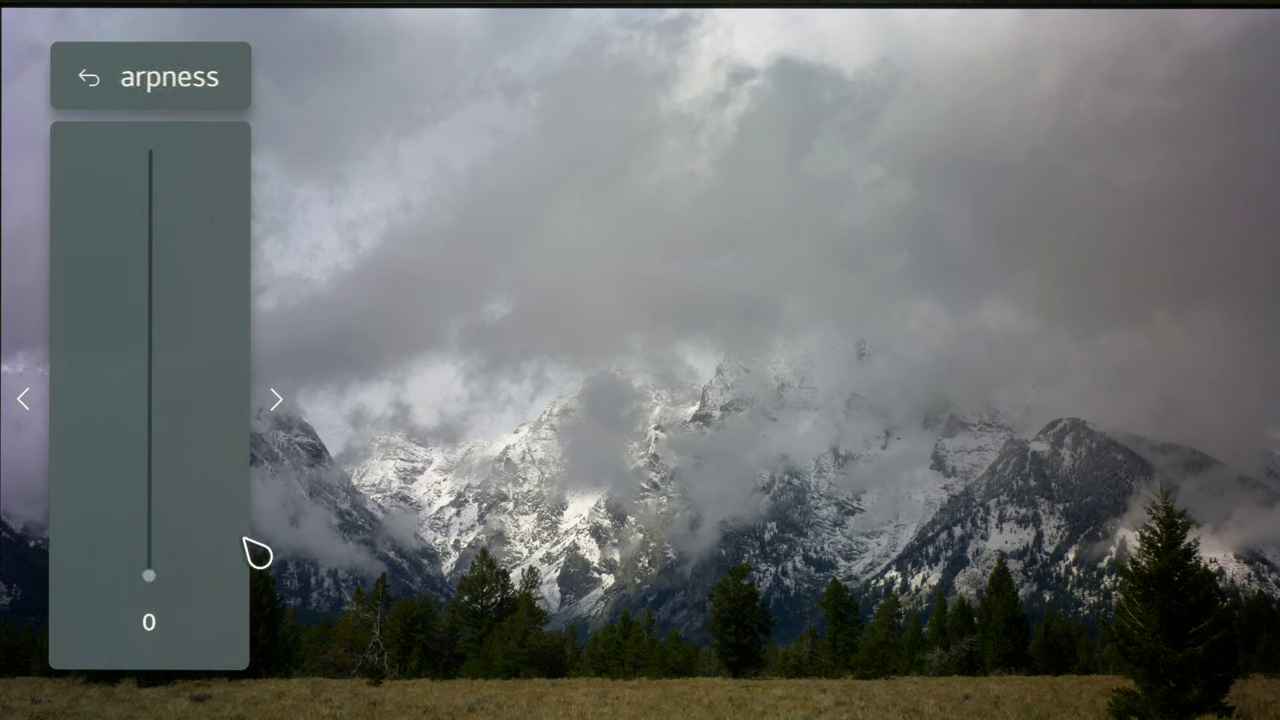
left_click(84, 86)
Recheck Brightness shows Dynamic Tone Mapping Off, Black Level 50, Peak Brightness High
mouse_move(335, 225)
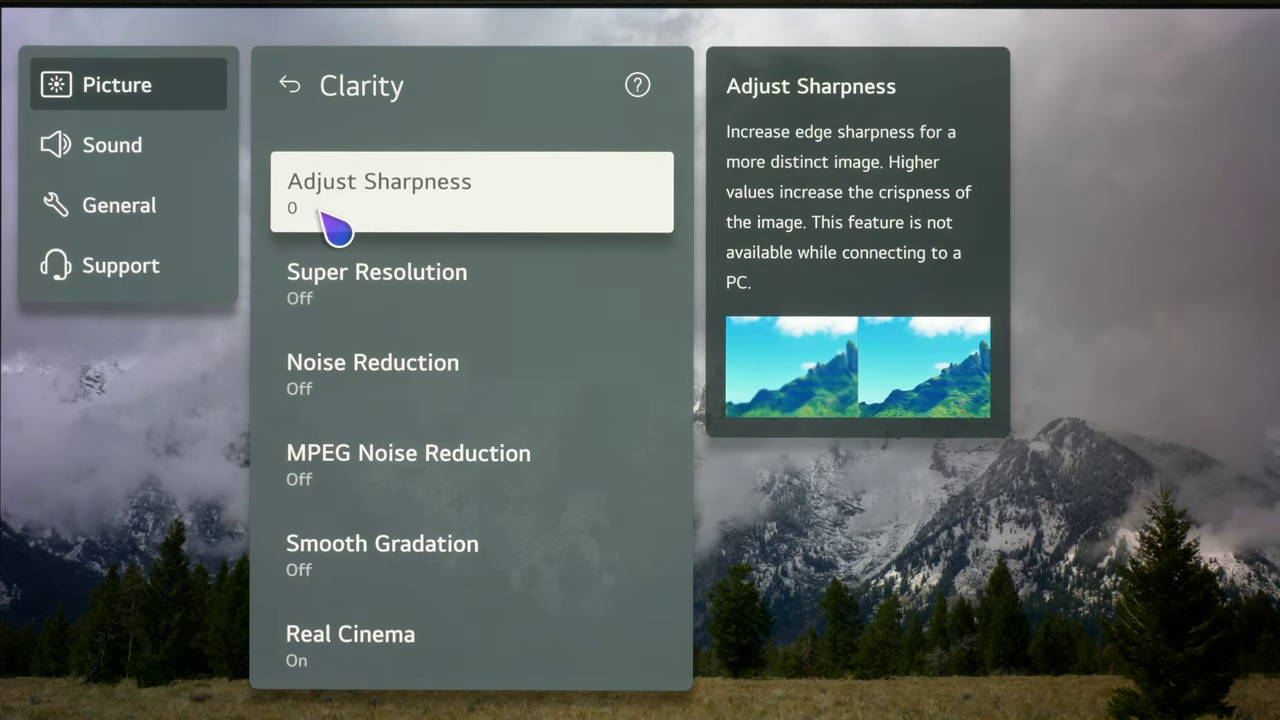
left_click(292, 92)
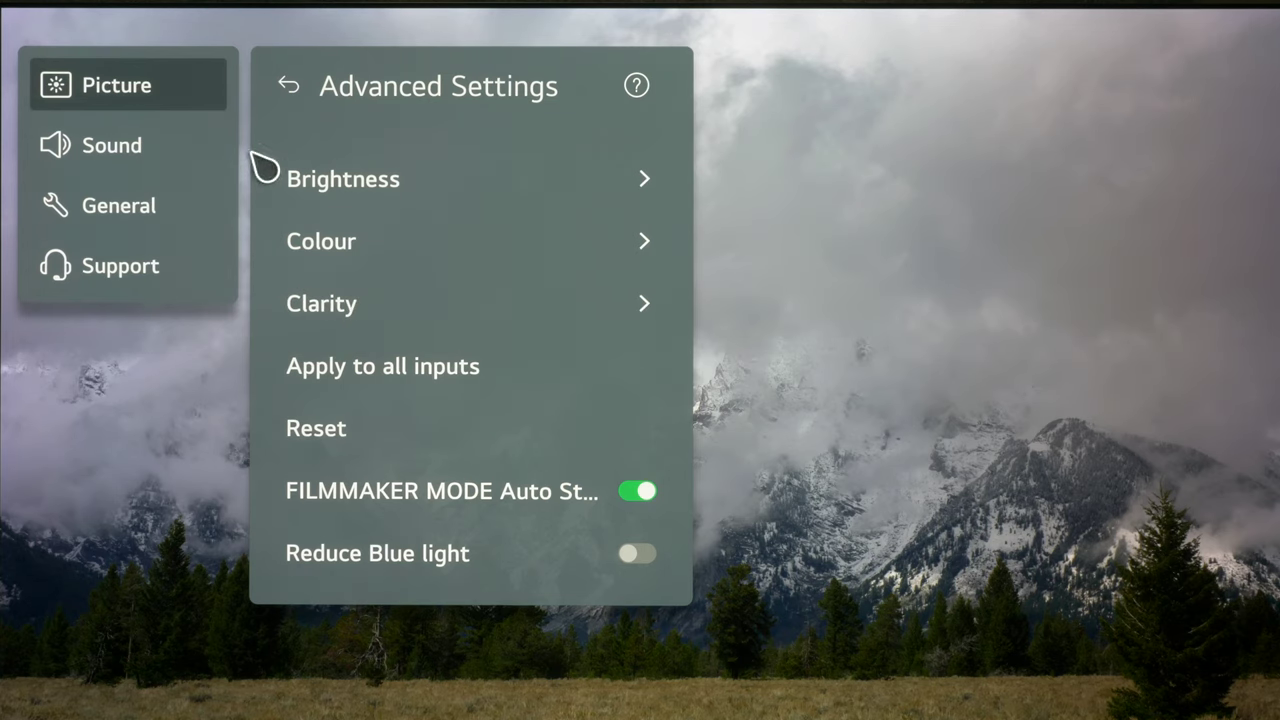
left_click(280, 172)
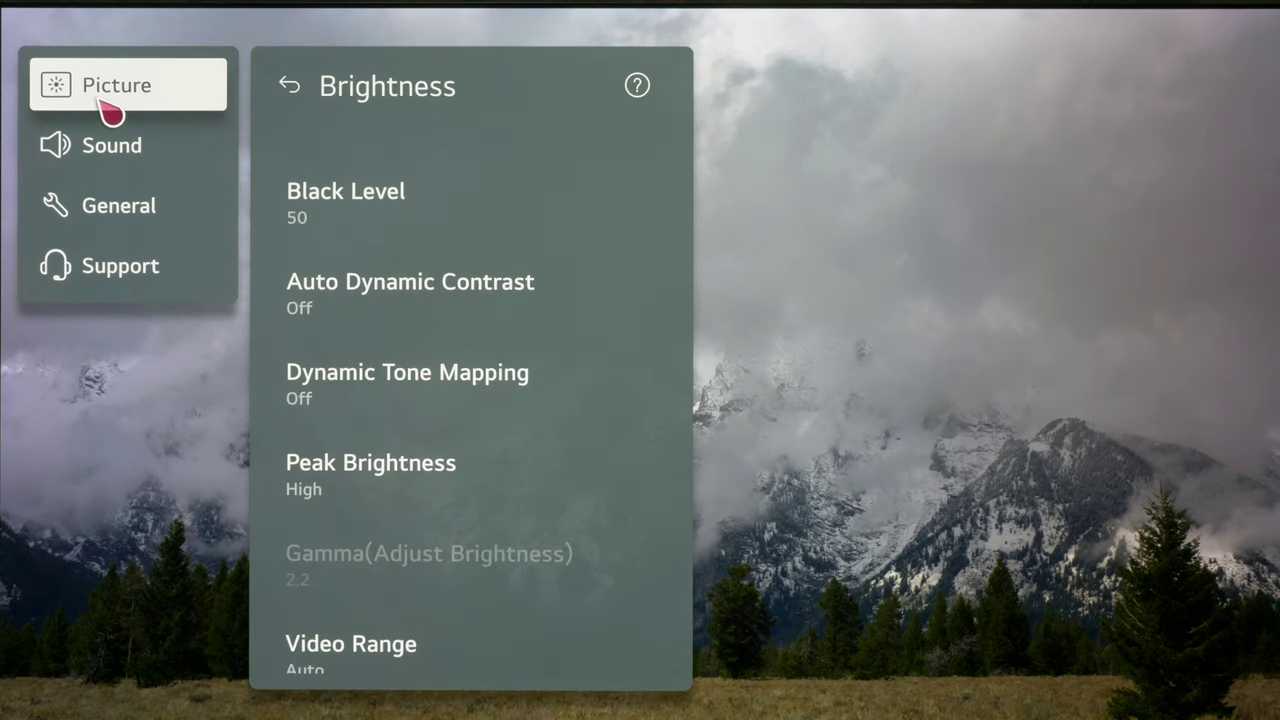
left_click(112, 112)
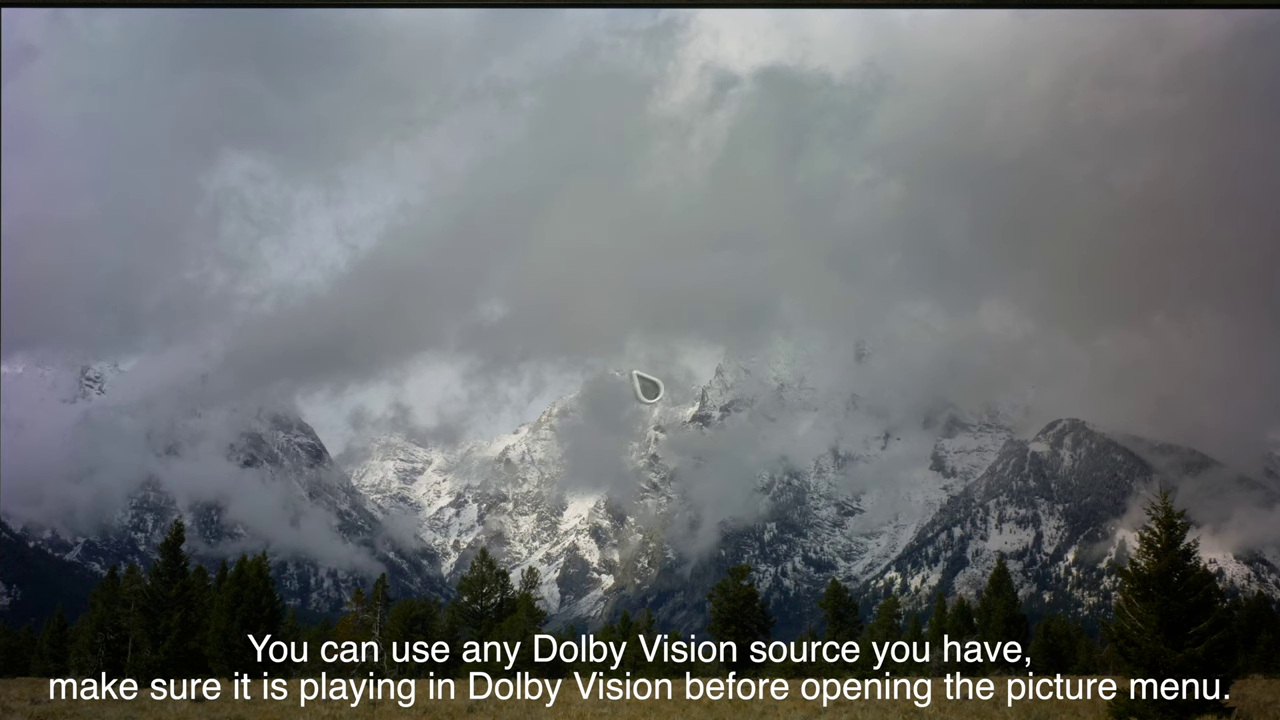
Go from Quick Settings into All Settings and show the Dolby Vision Select Mode list, Cinema chosen
key("Menu")
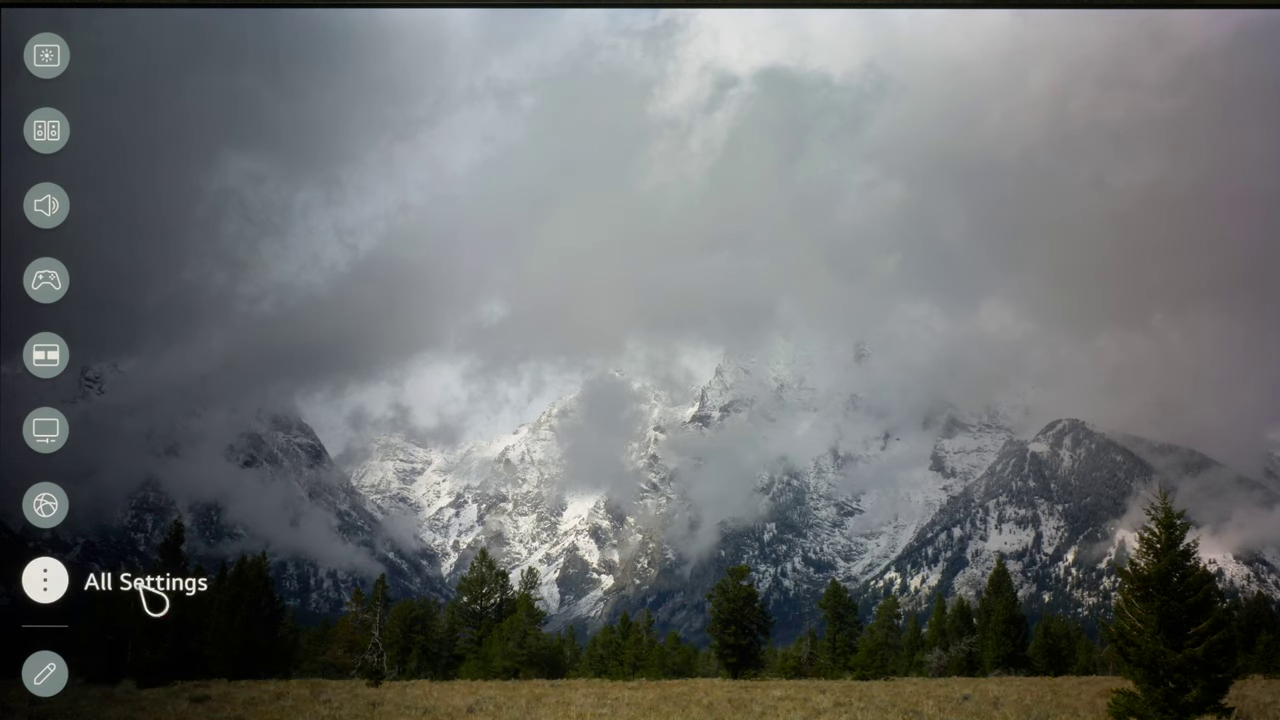
left_click(148, 592)
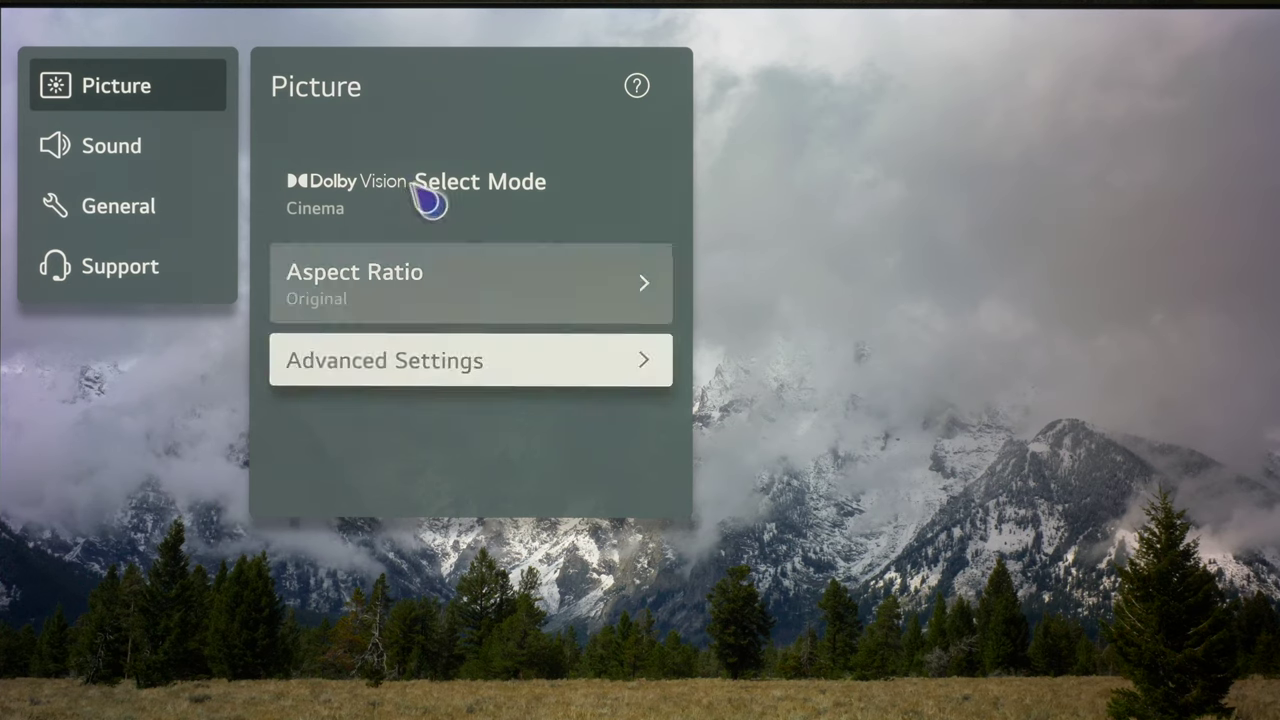
mouse_move(381, 201)
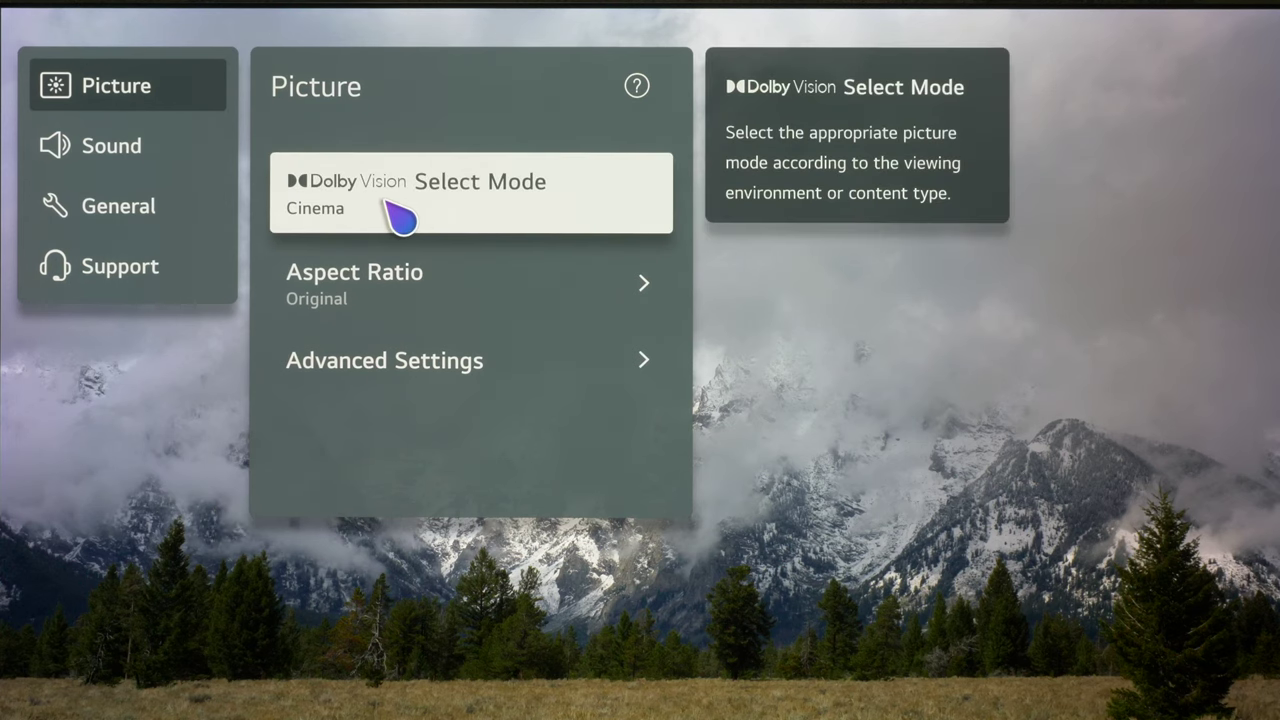
left_click(381, 199)
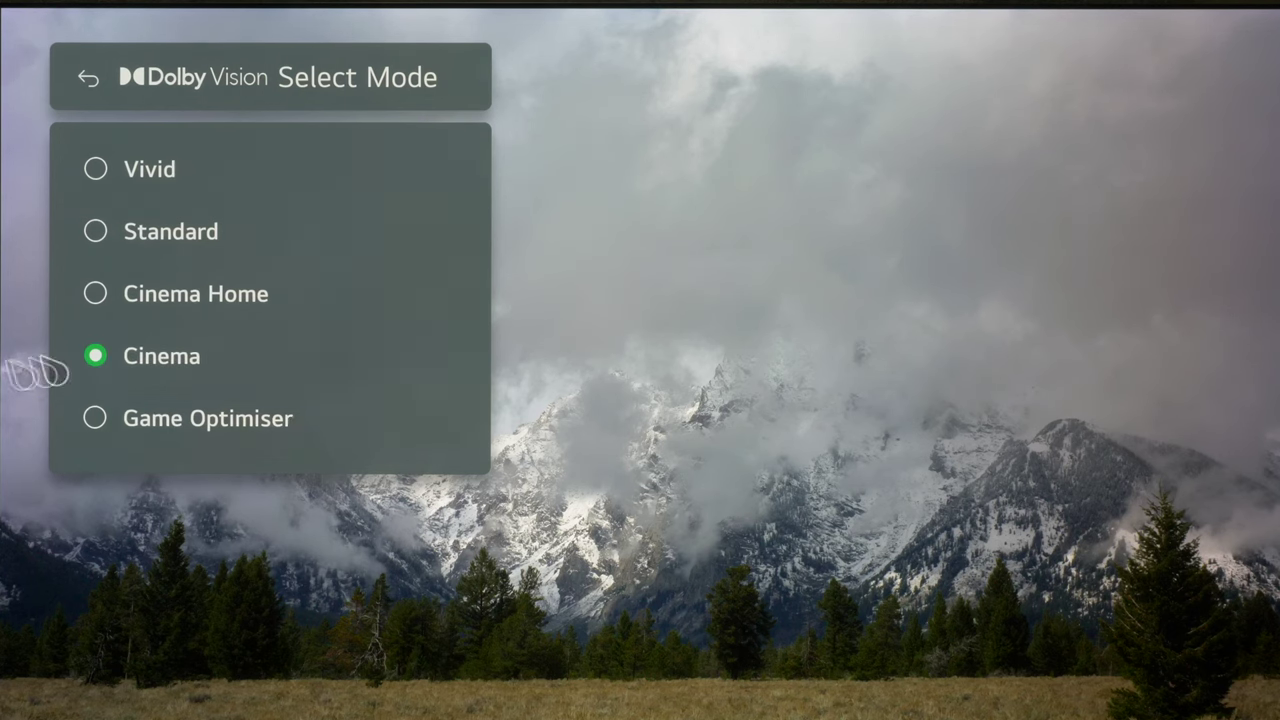
Keep Cinema as the Dolby Vision mode and check the Aspect Ratio options
left_click(88, 80)
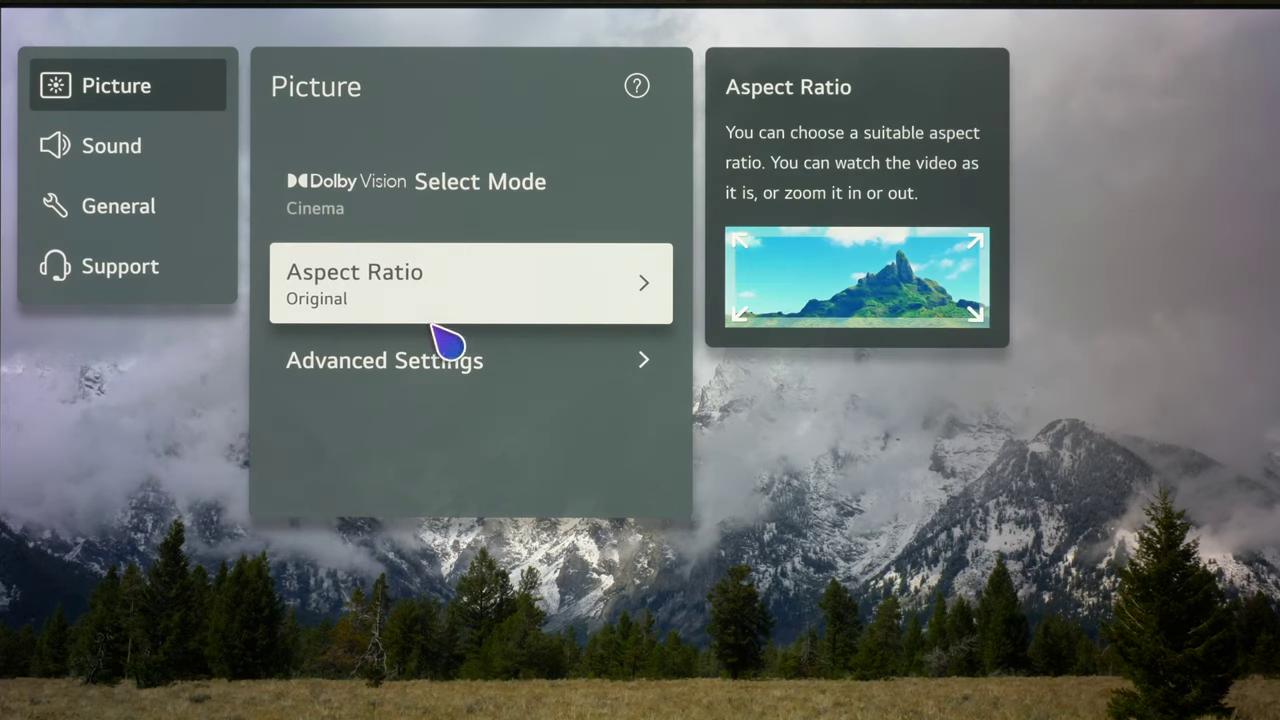
left_click(364, 310)
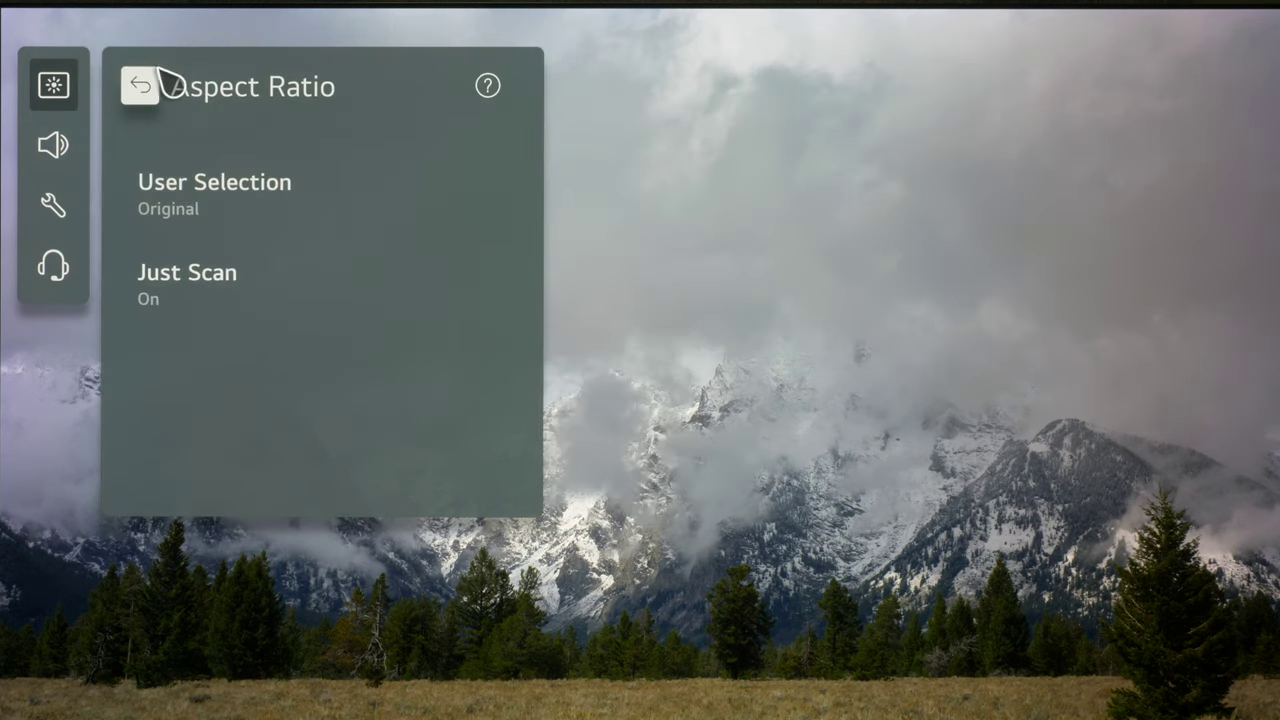
left_click(170, 88)
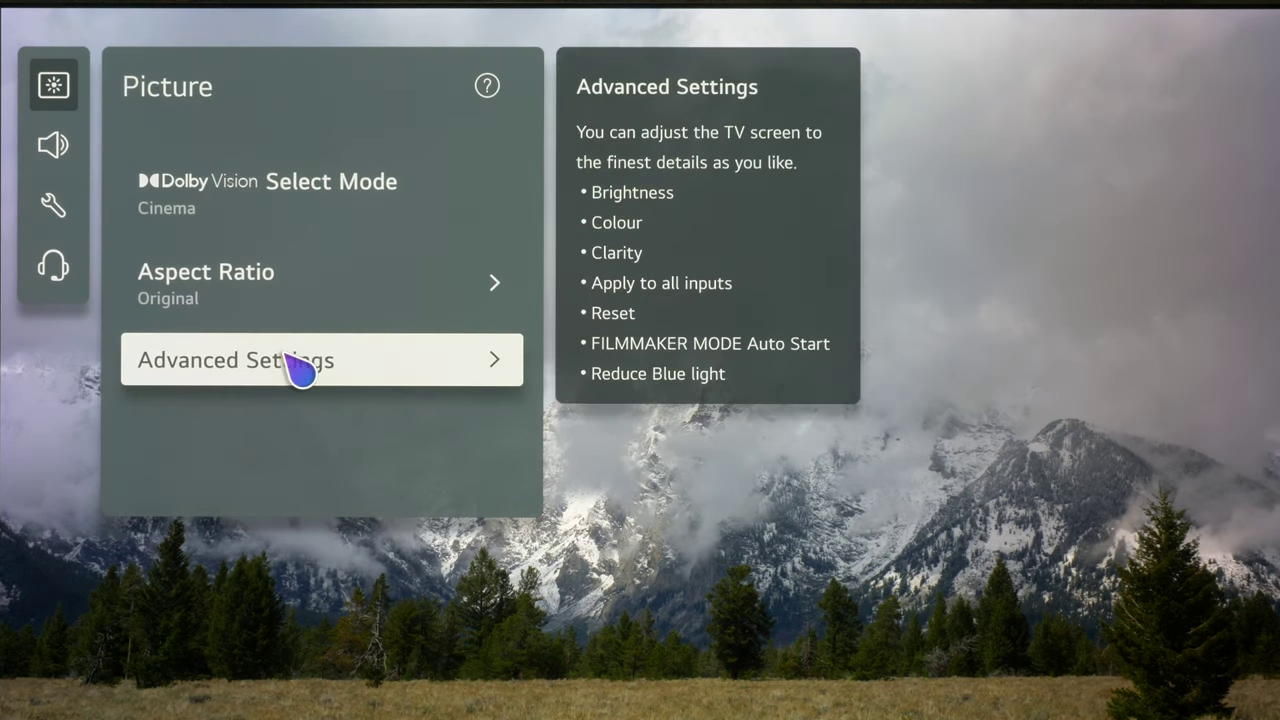
Review the Brightness and Colour submenus in Advanced Settings, ending back in Advanced Settings
left_click(300, 370)
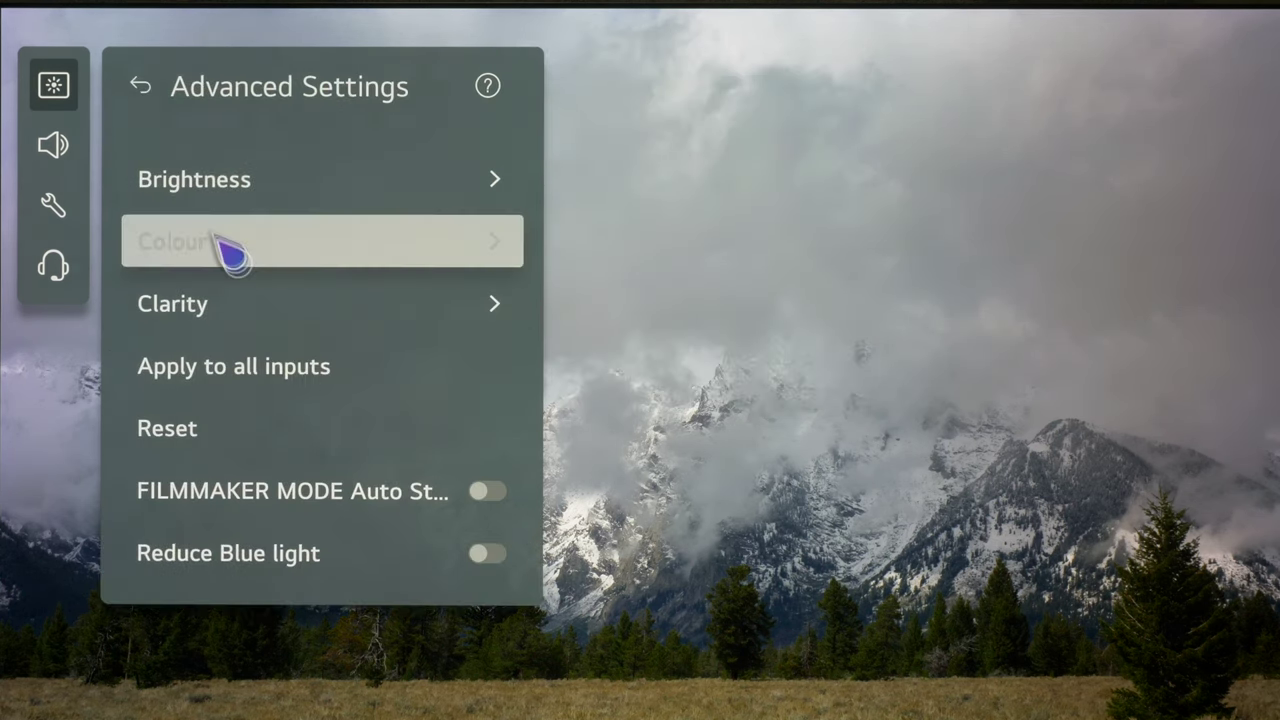
left_click(230, 207)
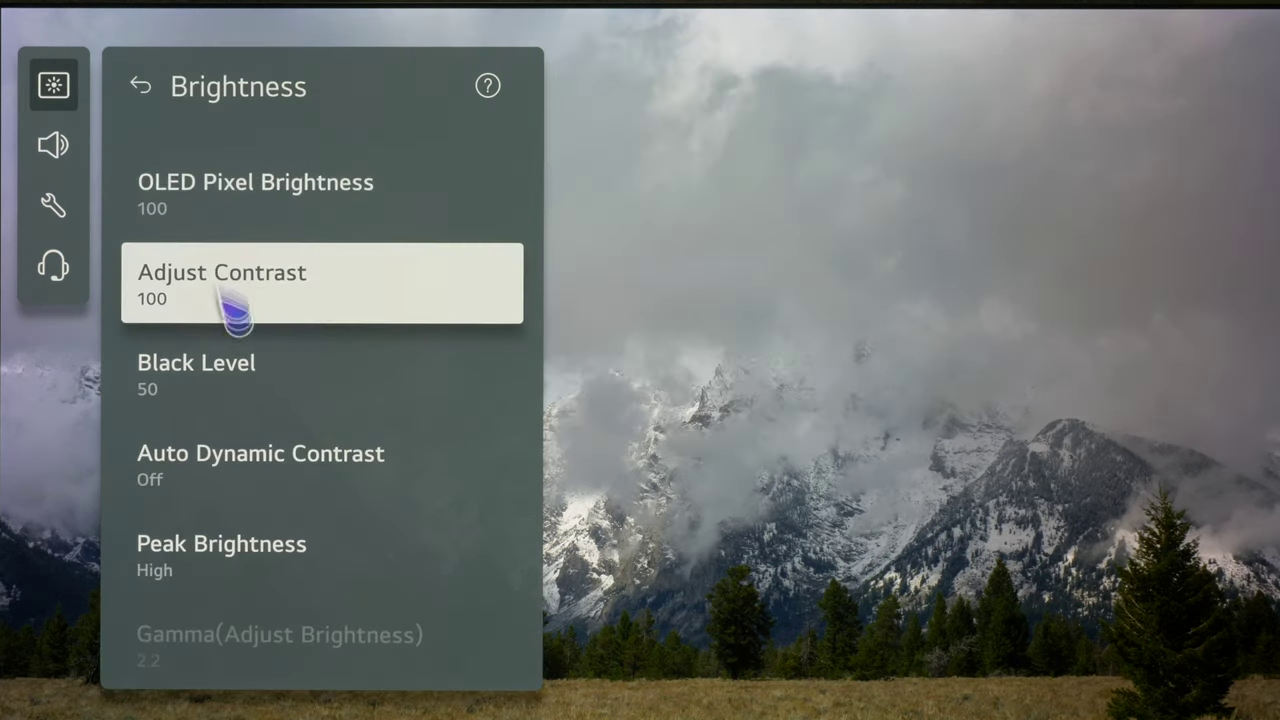
scroll(237, 335, "down", 4)
scroll(242, 332, "up", 4)
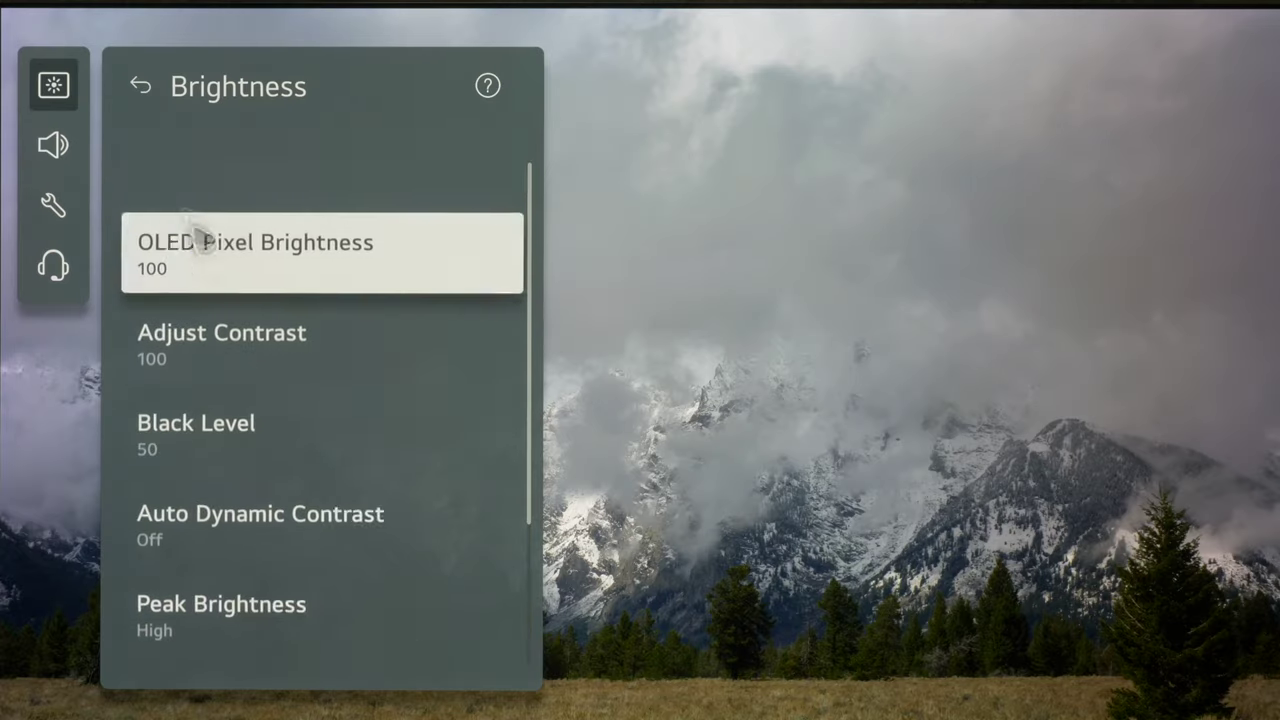
left_click(146, 93)
left_click(211, 246)
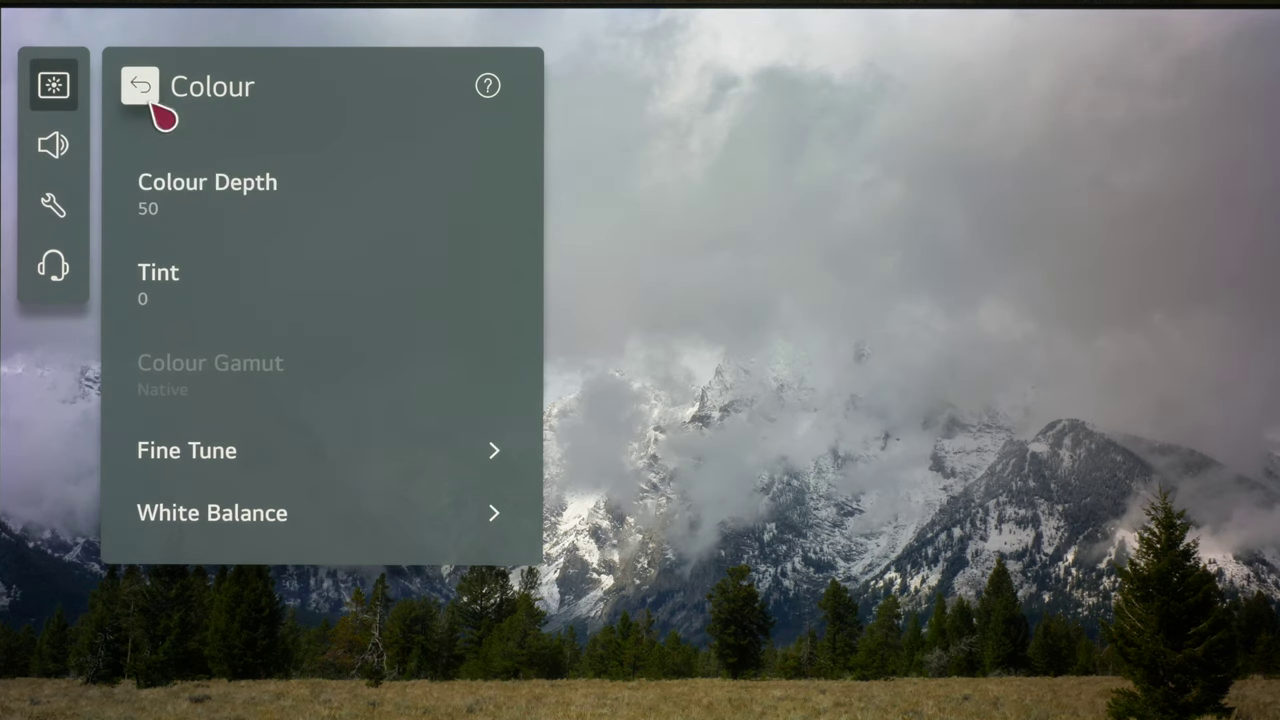
left_click(150, 100)
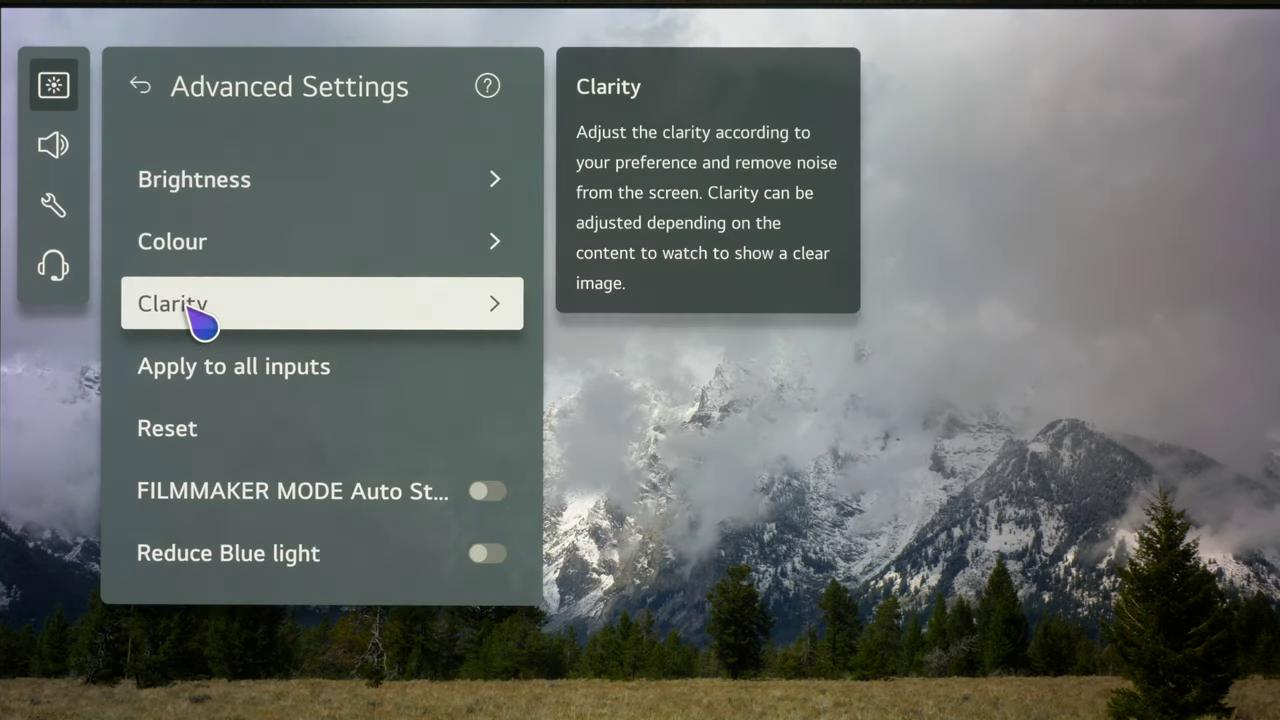
Lower Clarity's Adjust Sharpness from 10 to 3, then return to Advanced Settings
left_click(197, 316)
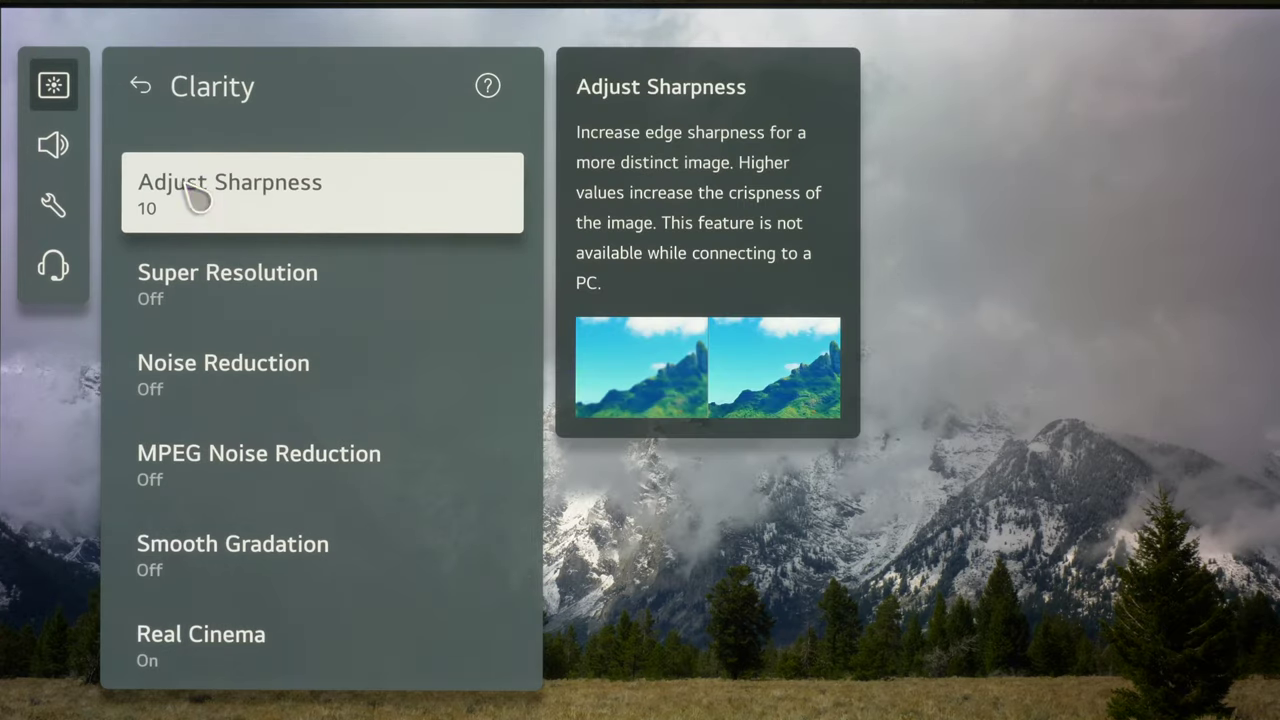
left_click(190, 188)
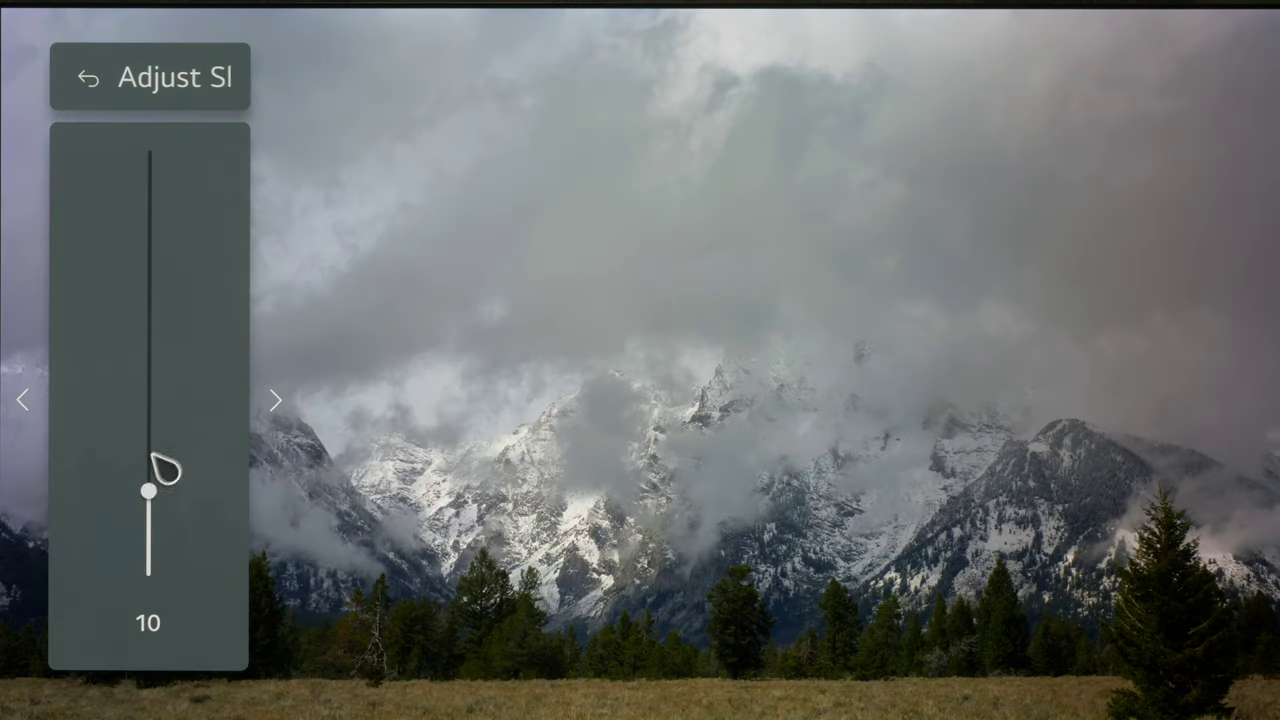
left_click_drag(160, 503, 177, 618)
scroll(180, 550, "up", 2)
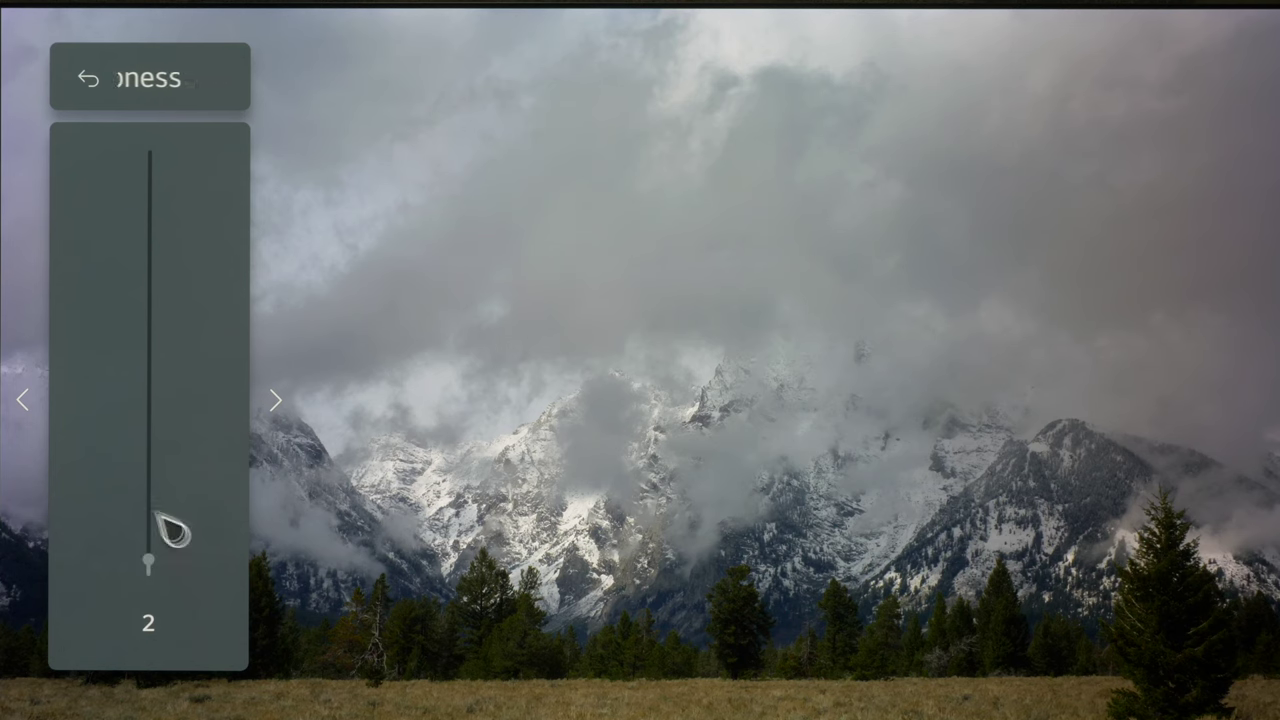
scroll(163, 586, "down", 2)
scroll(165, 505, "up", 3)
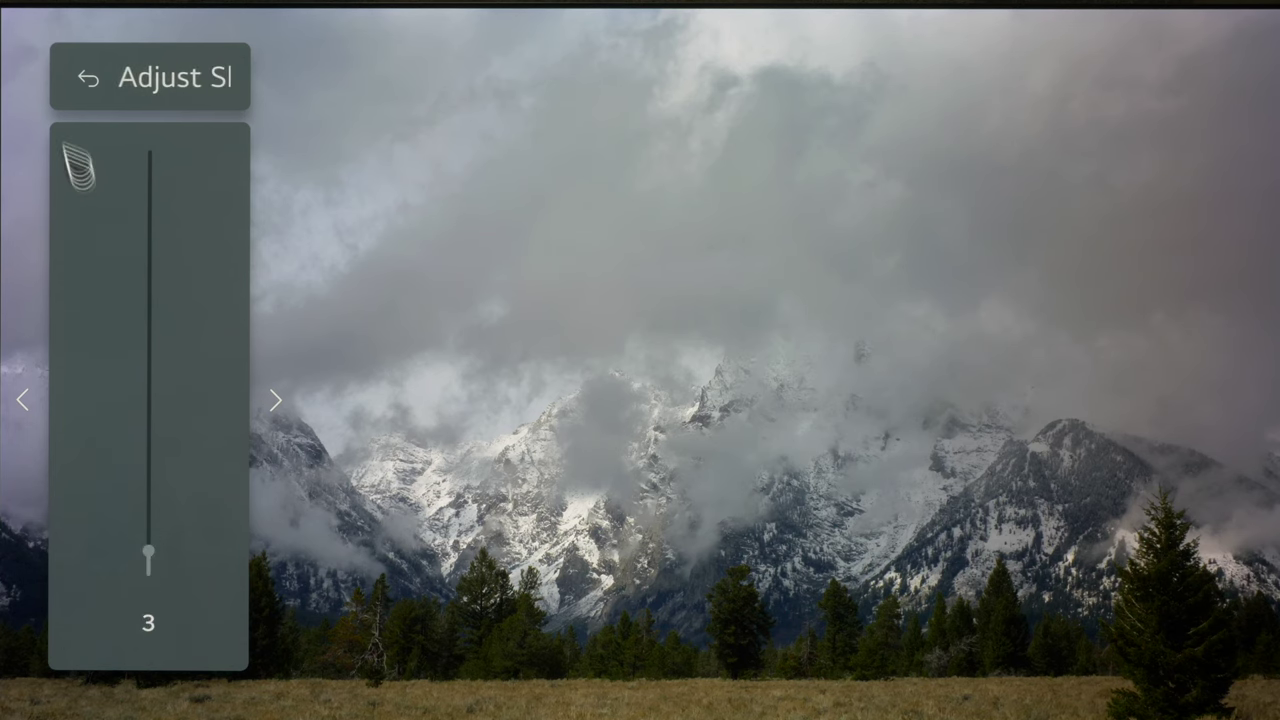
left_click(86, 84)
scroll(440, 252, "down", 2)
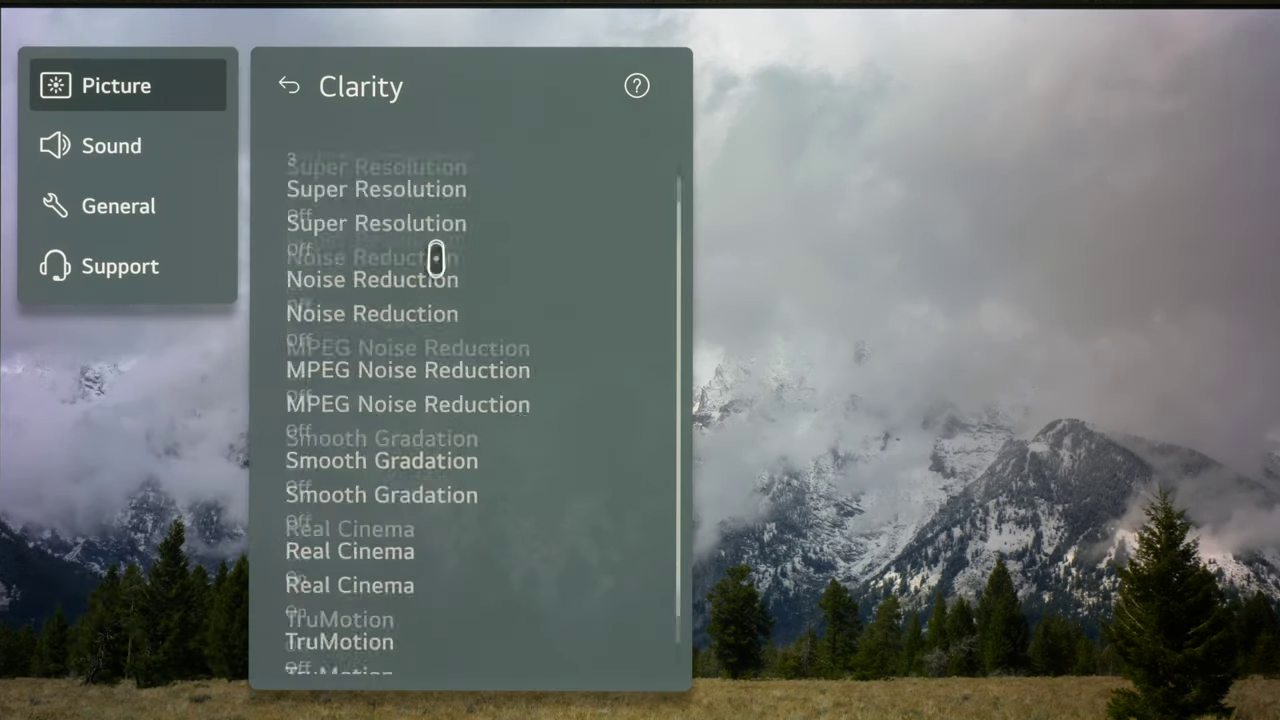
scroll(440, 260, "up", 1)
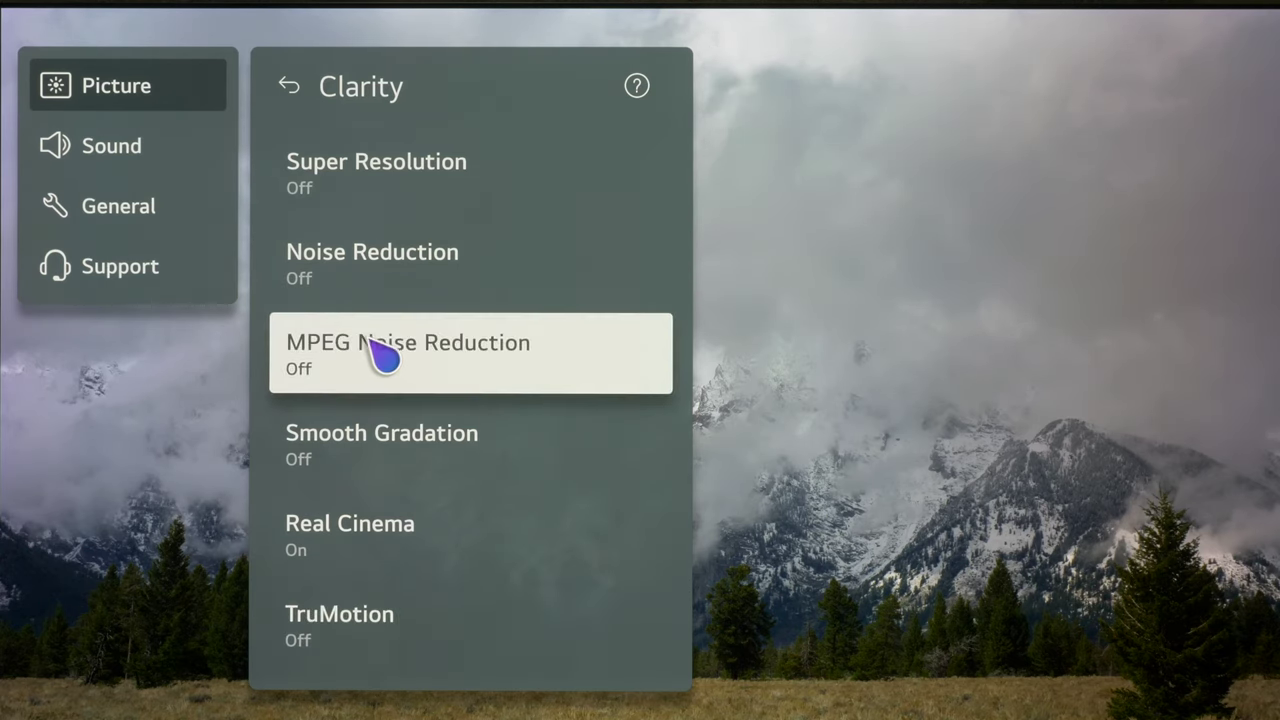
scroll(386, 352, "up", 1)
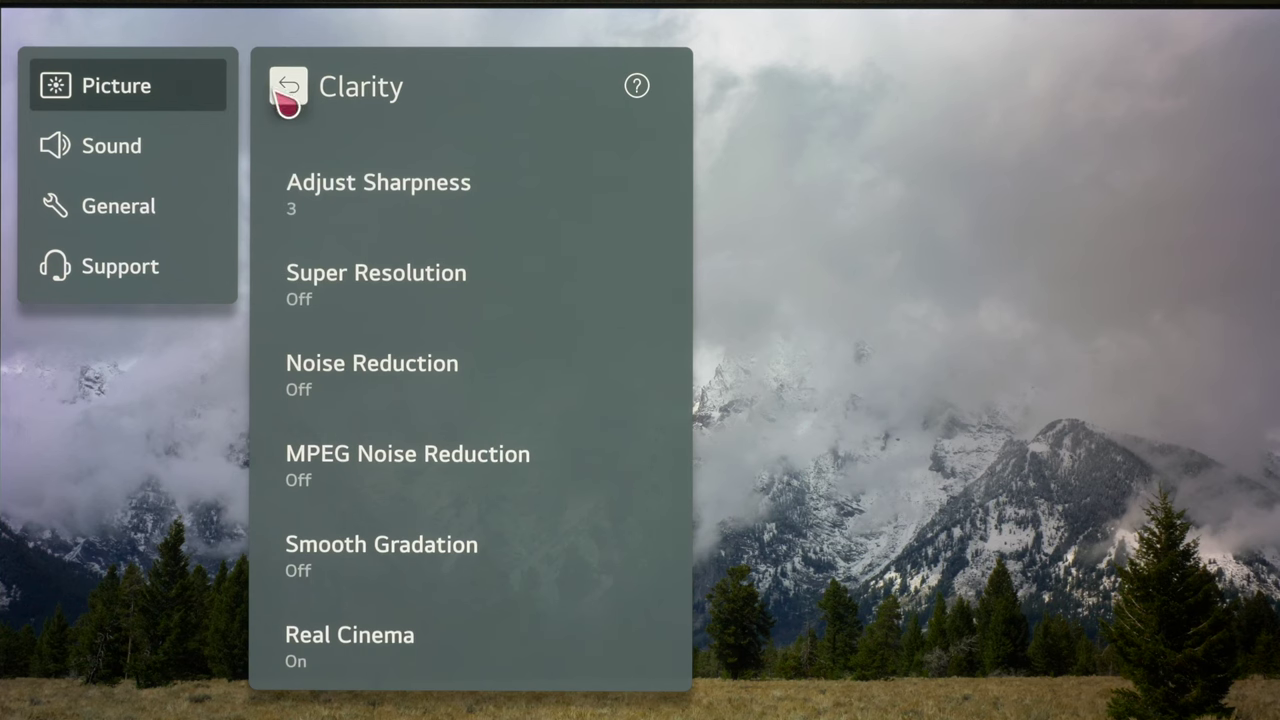
left_click(288, 92)
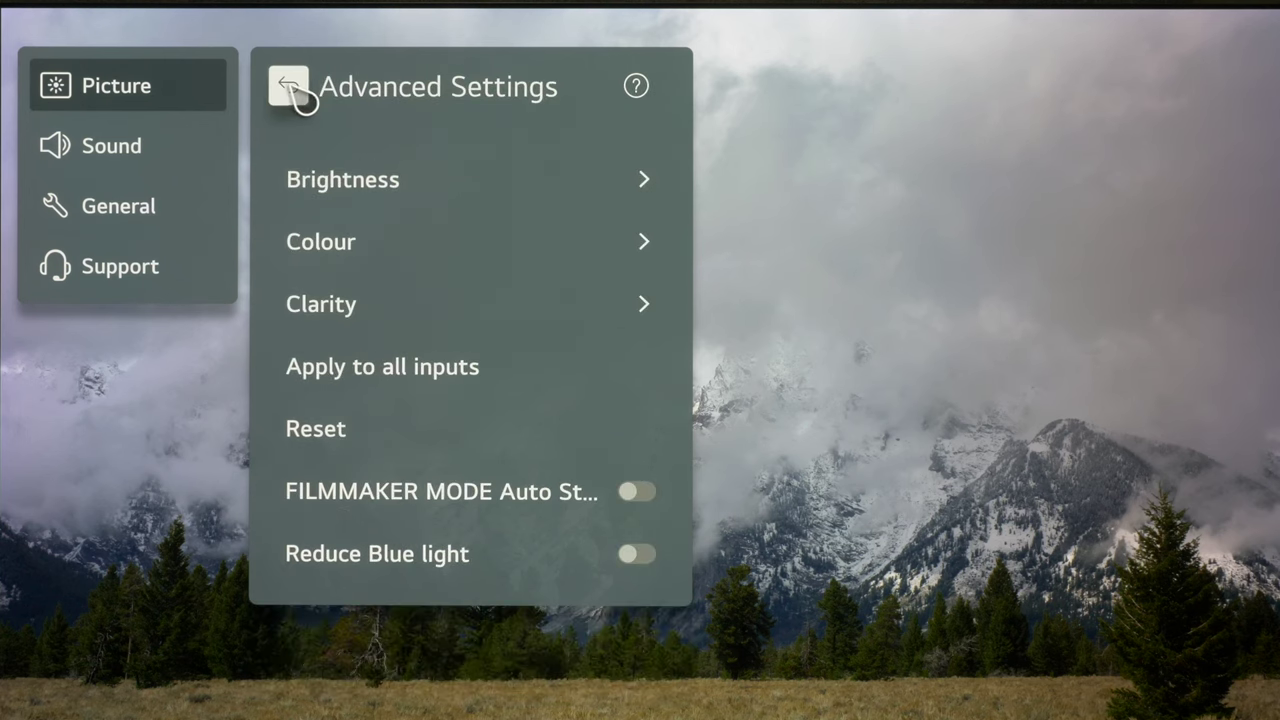